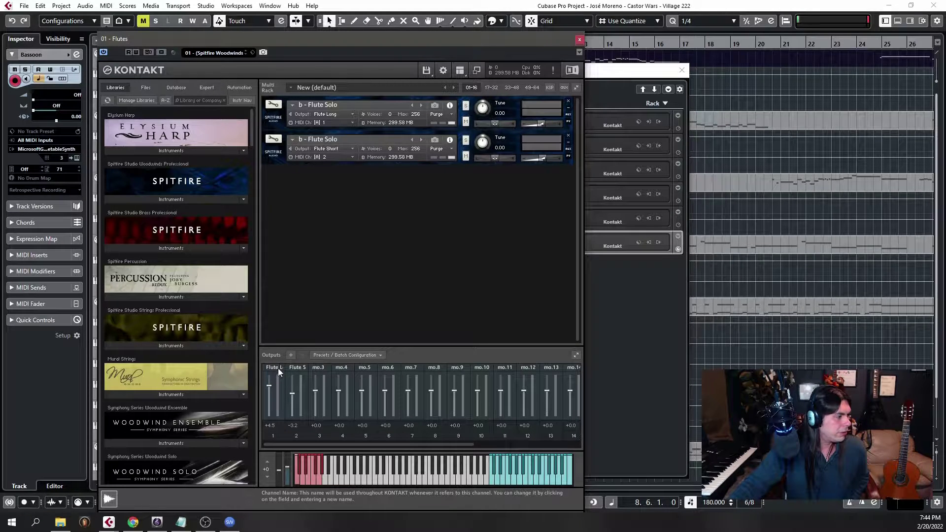
Step: Inspect the name of the second output channel in the Flutes instrument, and close the instrument
left_click_drag(302, 368, 303, 368)
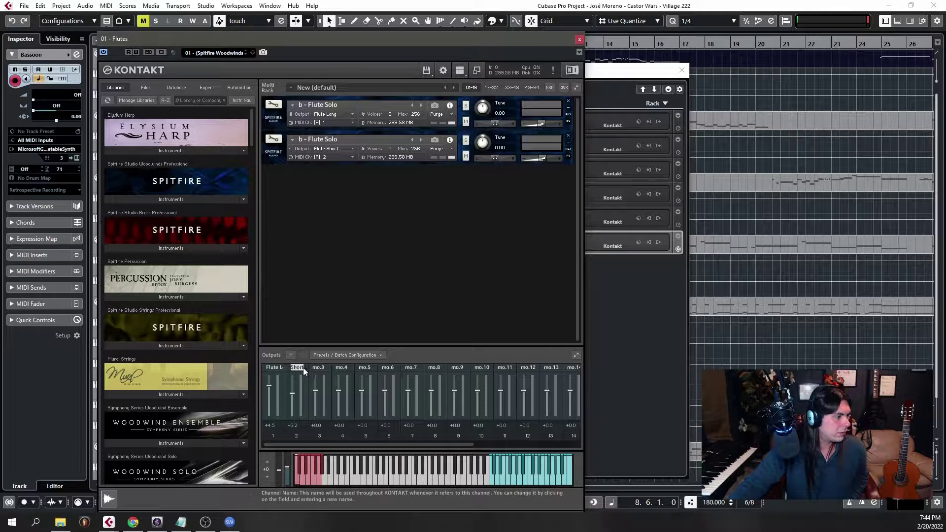
left_click(580, 40)
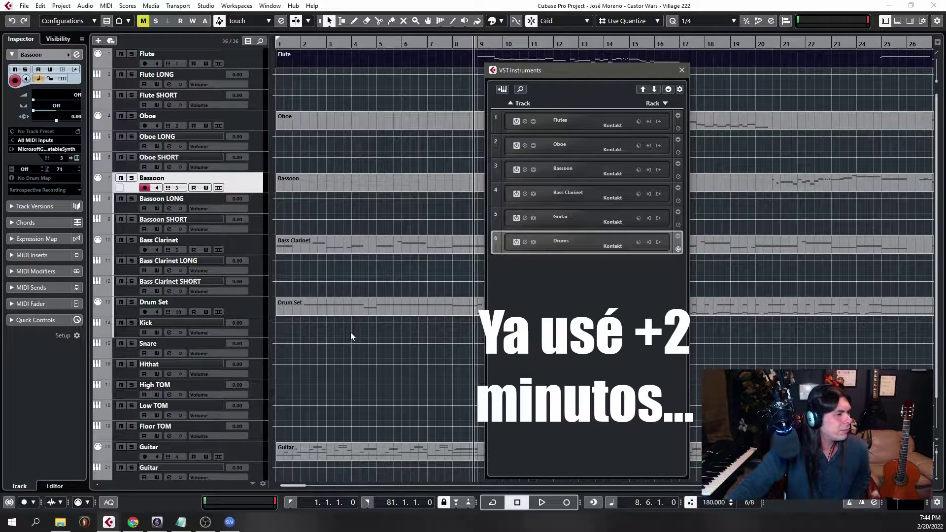
Step: Open the Drums instrument's mixer and route the Kick channel to the Kick output
left_click(525, 243)
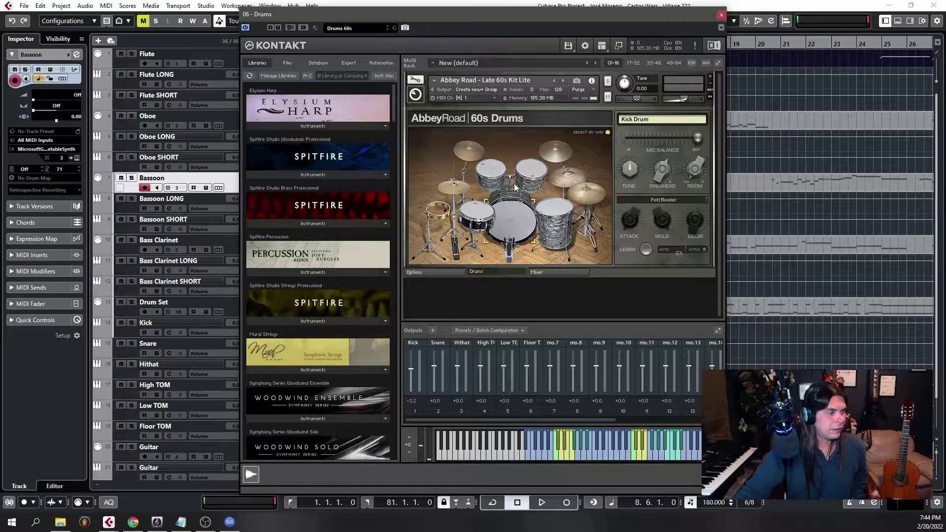
left_click(542, 272)
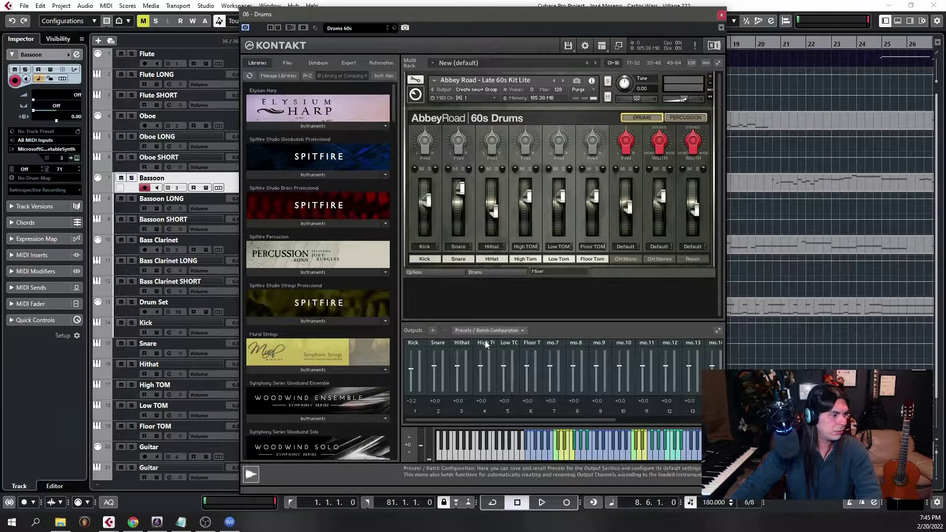
left_click(431, 249)
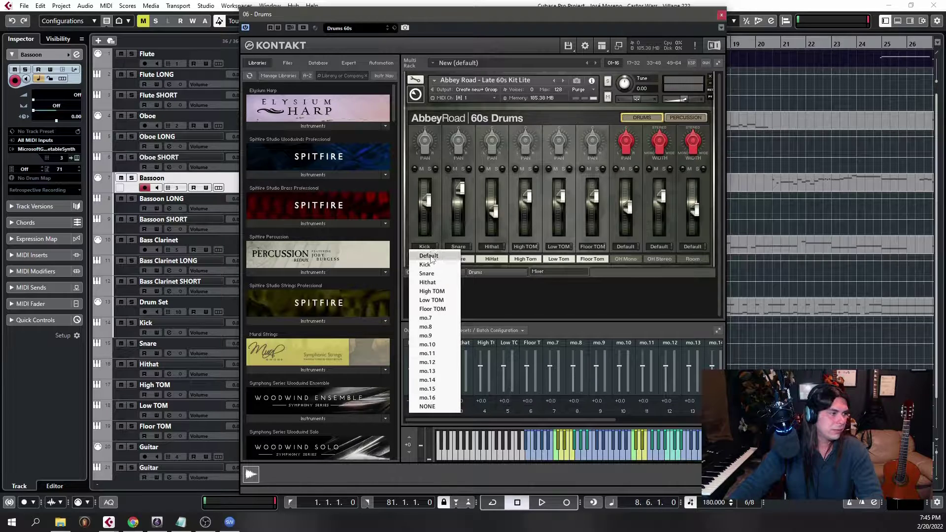
left_click(431, 256)
left_click(430, 248)
left_click(430, 265)
Step: Check the output options of the drum mixer's Snare channel, and close the Drums instrument
left_click(455, 247)
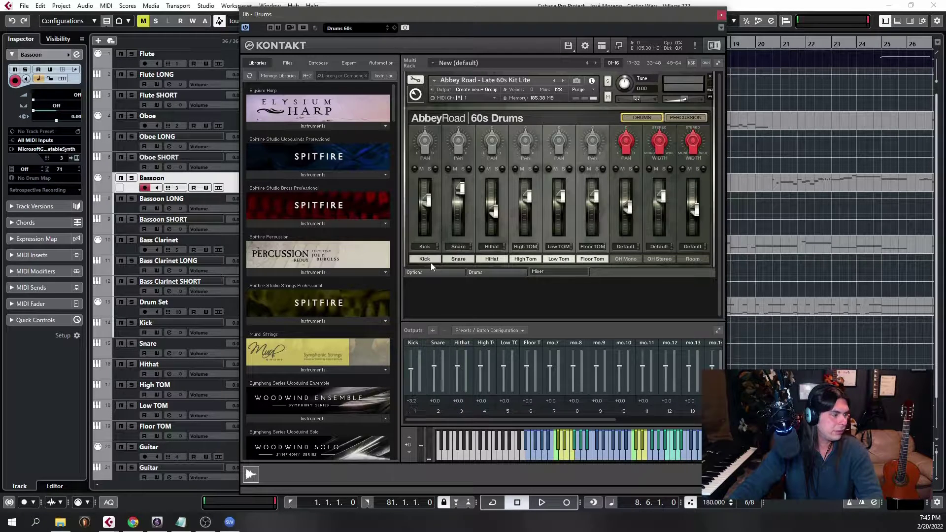
left_click(427, 287)
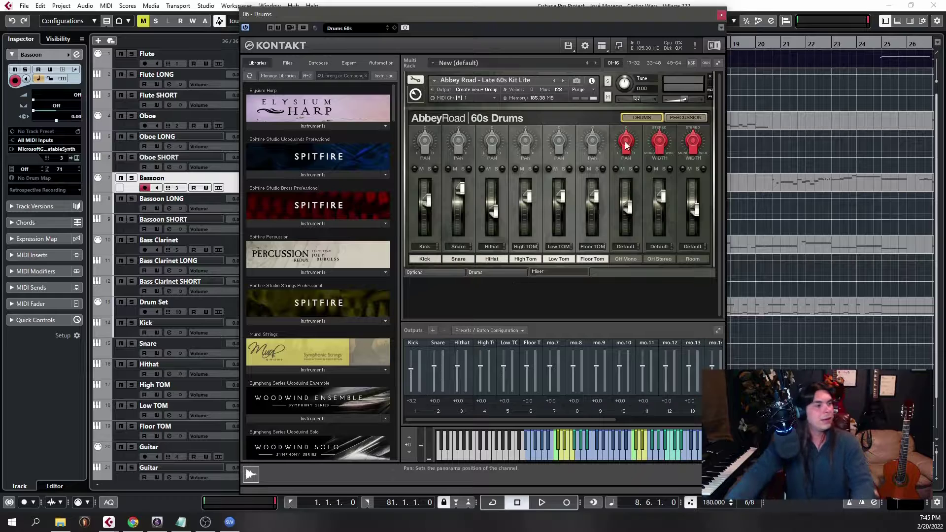
left_click(722, 15)
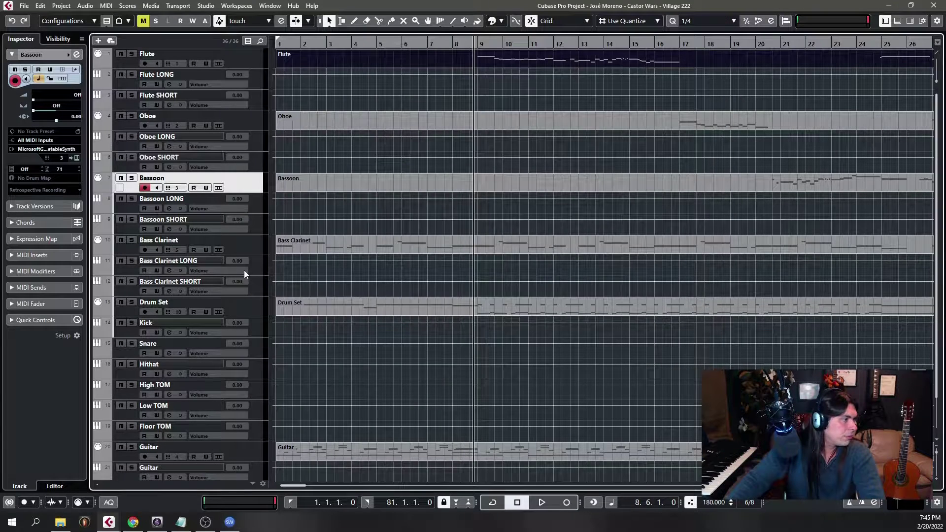
Step: Expand the VST Instruments folder in the track list to review its automation tracks, and collapse it
left_click(260, 397)
scroll(260, 398, "down", 2)
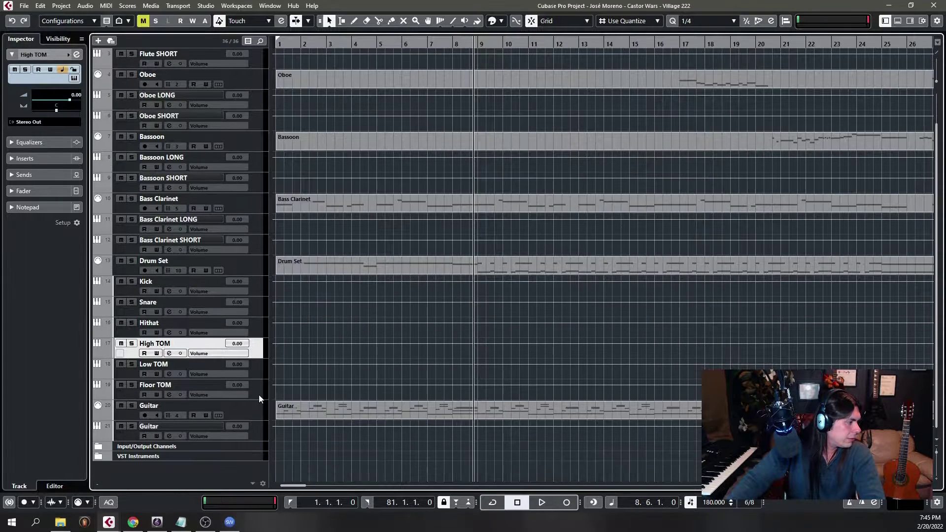
left_click(100, 458)
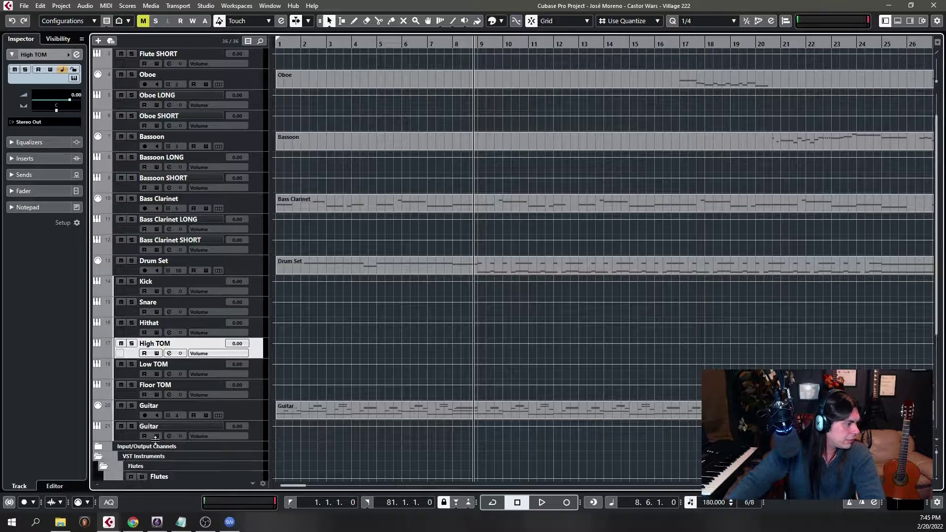
scroll(155, 443, "down", 5)
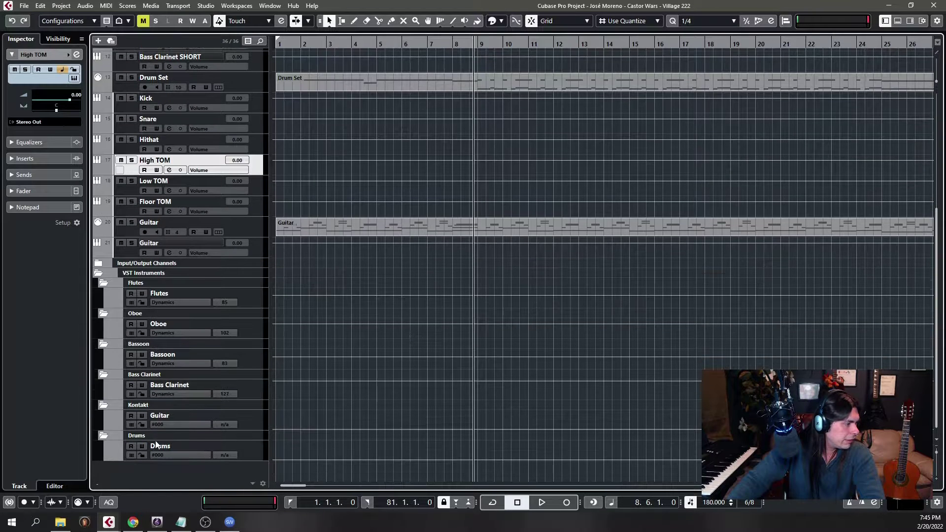
left_click(99, 275)
scroll(158, 310, "up", 2)
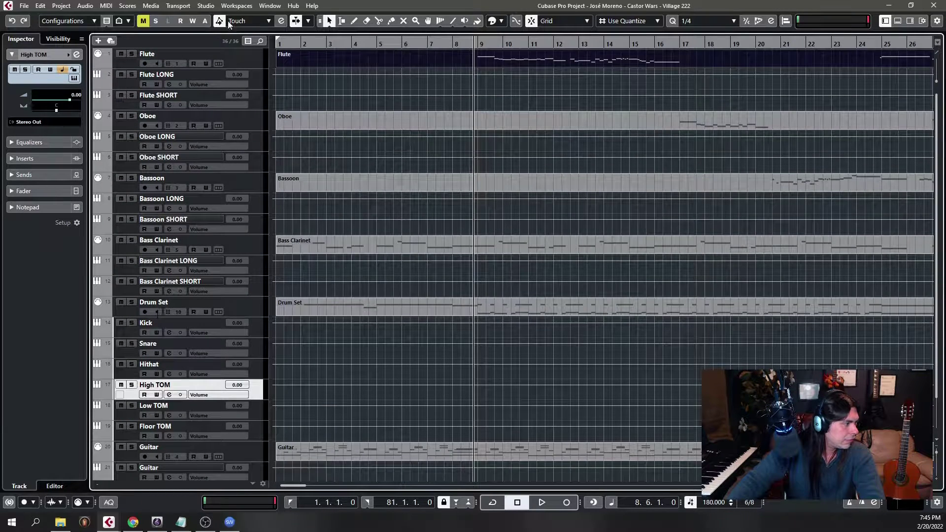
Step: Select the Flute, Oboe, Bassoon, Bass Clarinet, Drum Set and first Guitar MIDI tracks together
left_click(247, 54)
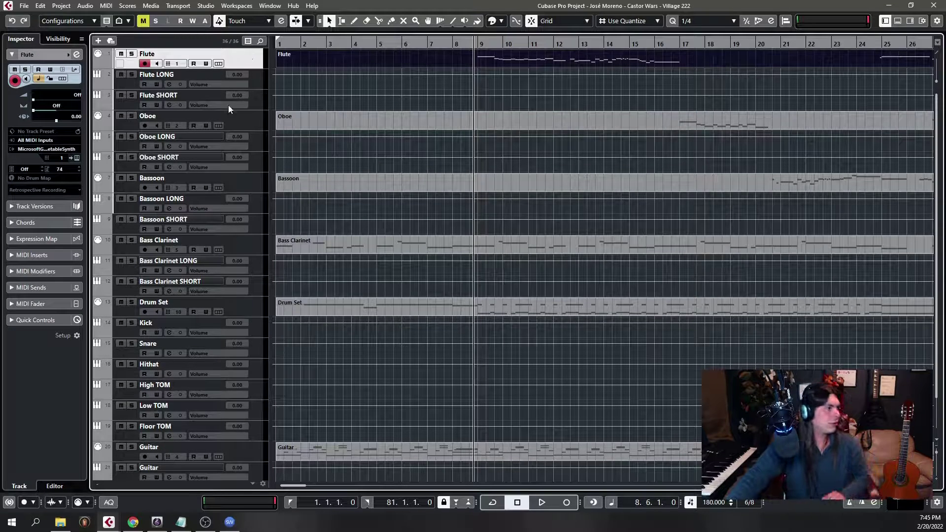
left_click(250, 123, "ctrl")
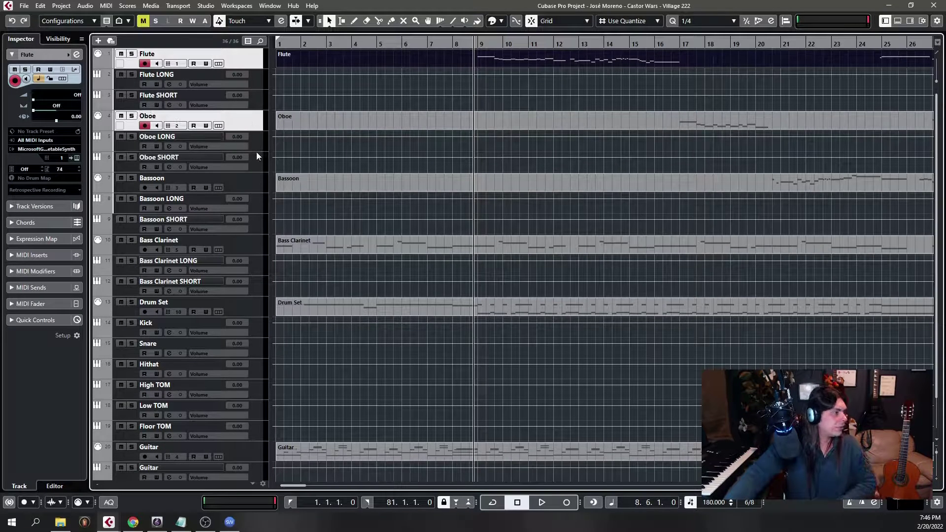
left_click(251, 186, "ctrl")
left_click(246, 241, "ctrl")
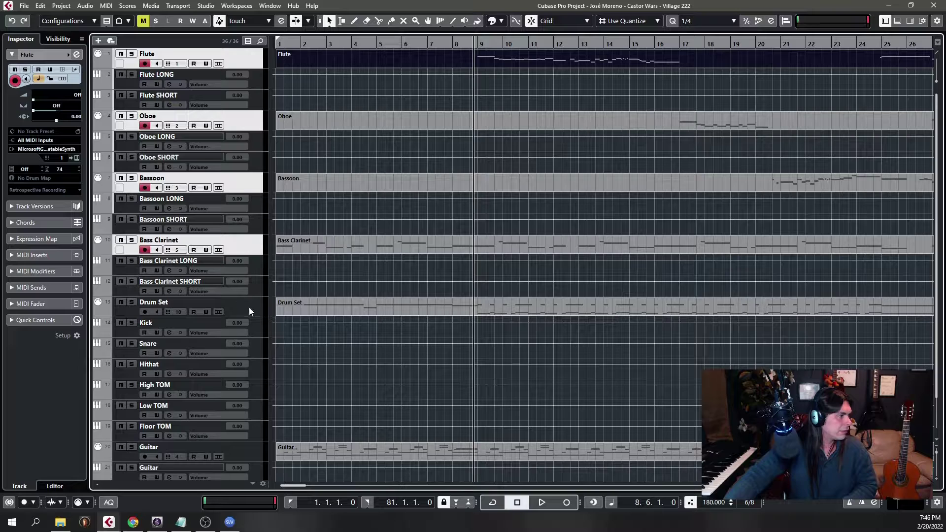
left_click(247, 307, "ctrl")
left_click(238, 451, "ctrl")
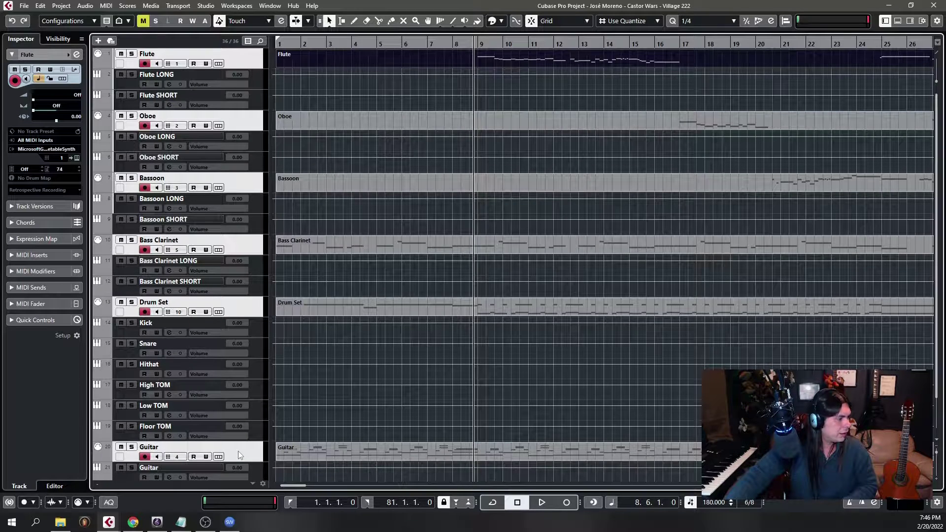
scroll(239, 455, "down", 2)
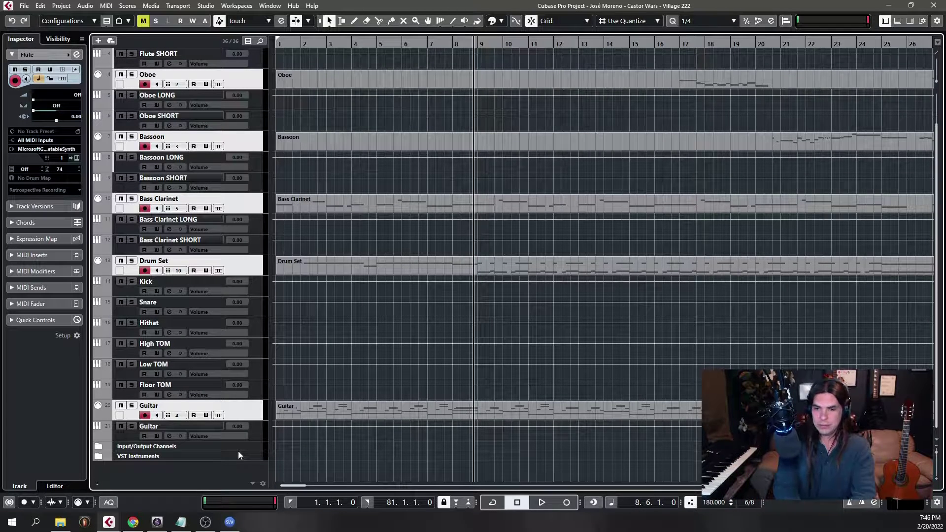
scroll(256, 194, "up", 2)
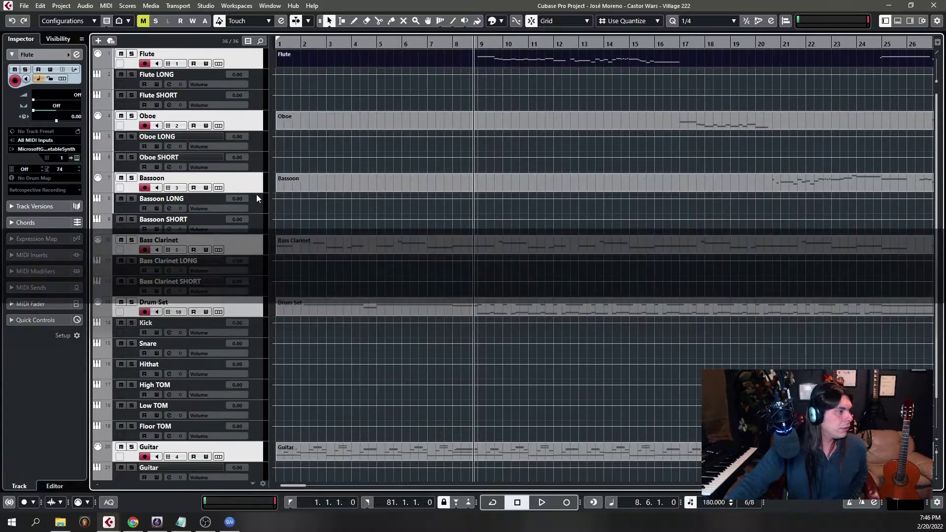
Step: Set the MIDI output channel of all selected tracks to 1
left_click(60, 157)
left_click(60, 159)
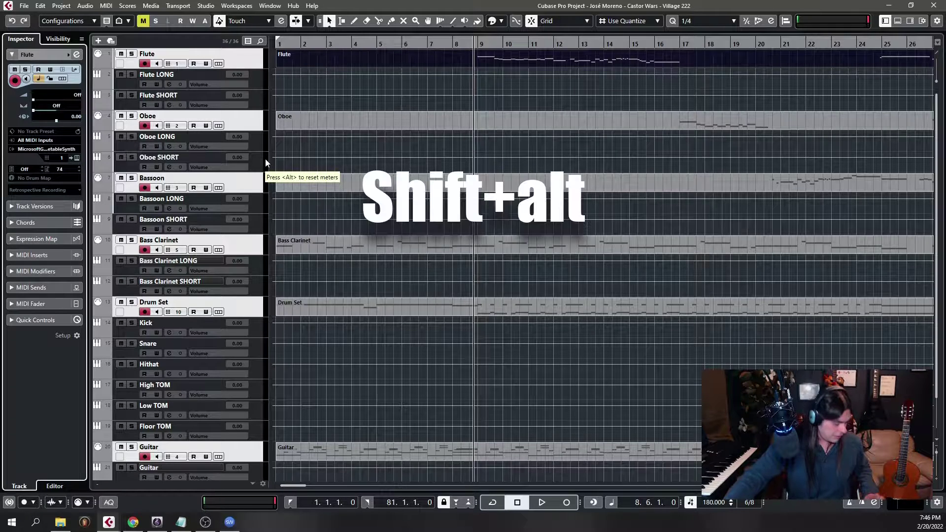
mouse_move(514, 4)
left_mouse_down()
mouse_move(506, 10)
mouse_move(502, 1)
left_mouse_up()
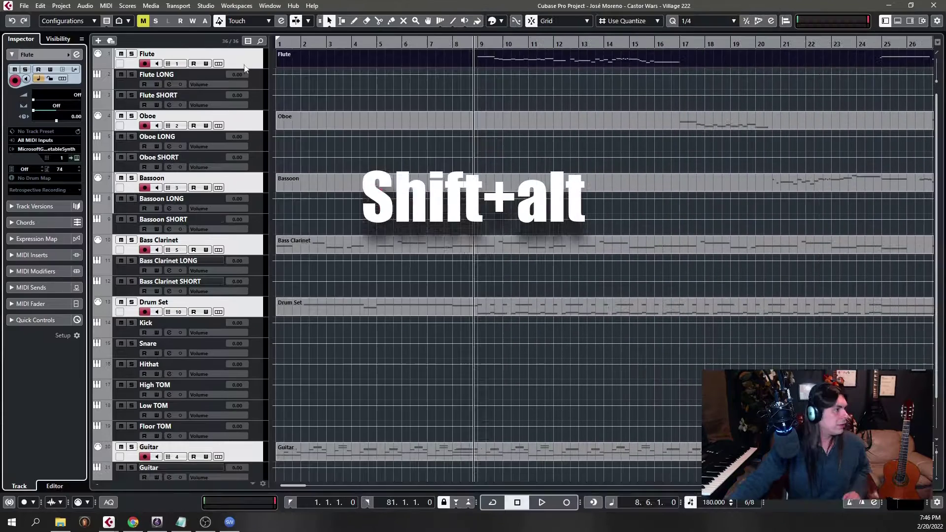
left_click(63, 157)
left_click(74, 189, "alt+shift")
left_click(62, 157)
left_click(71, 178, "alt+shift")
Step: Check the MIDI output channel of the Oboe, Bassoon and Bass Clarinet tracks individually
left_click(254, 124)
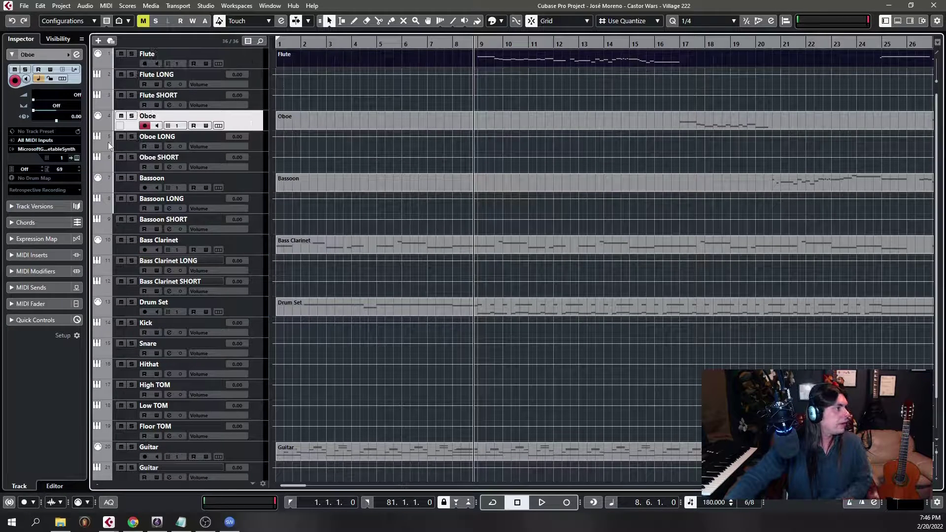
left_click(97, 186)
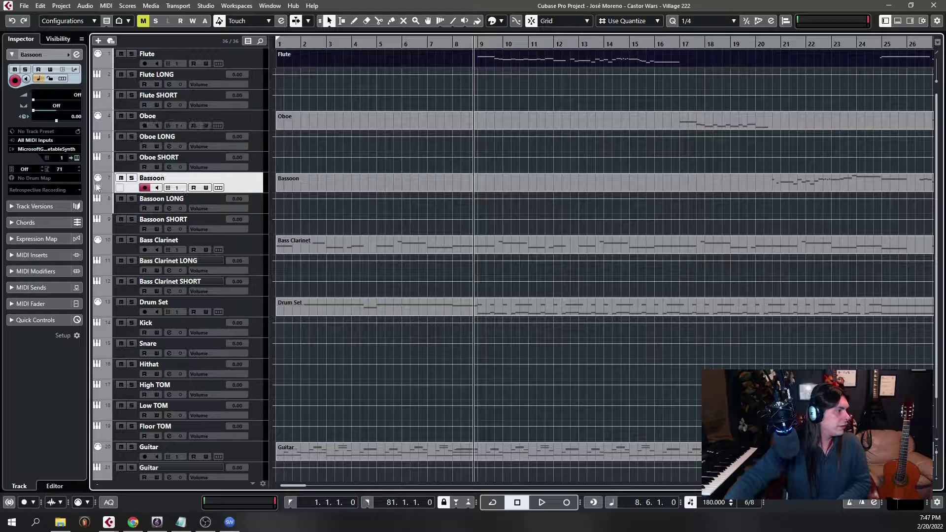
left_click(258, 250)
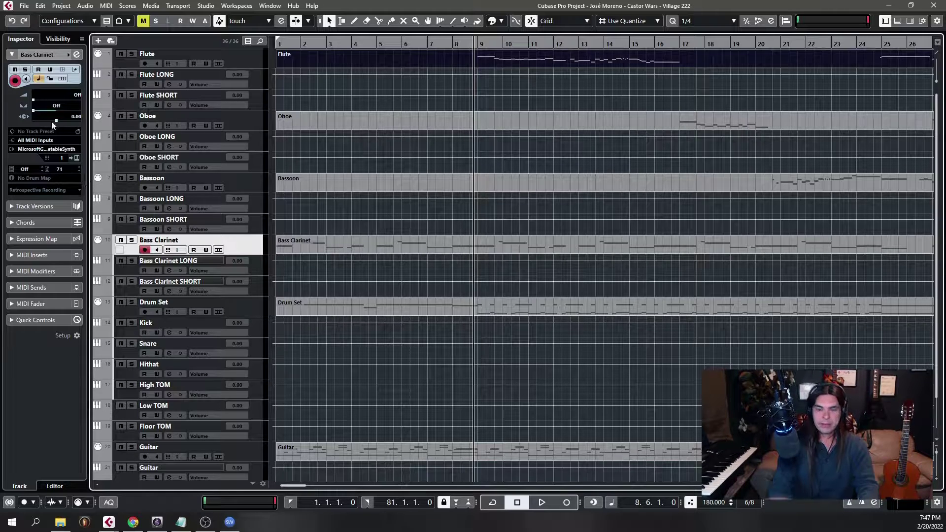
left_click(63, 159)
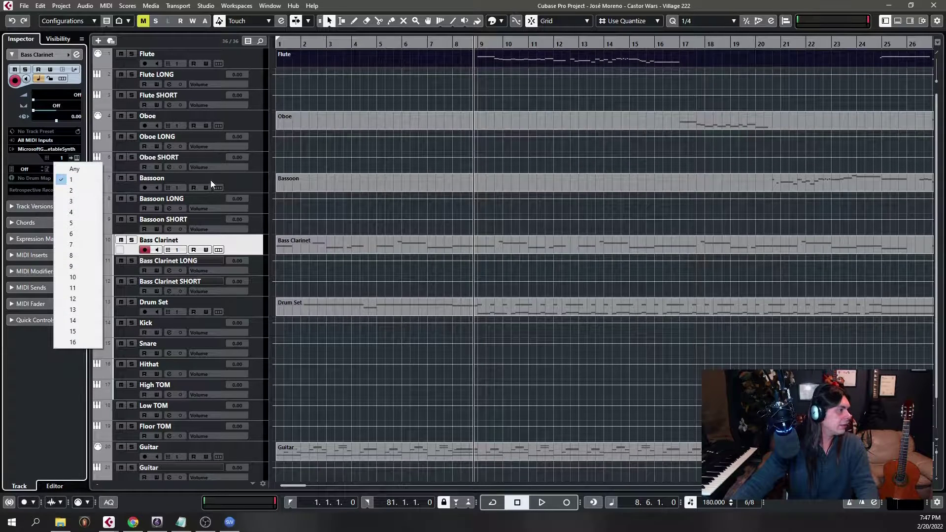
left_click(264, 63)
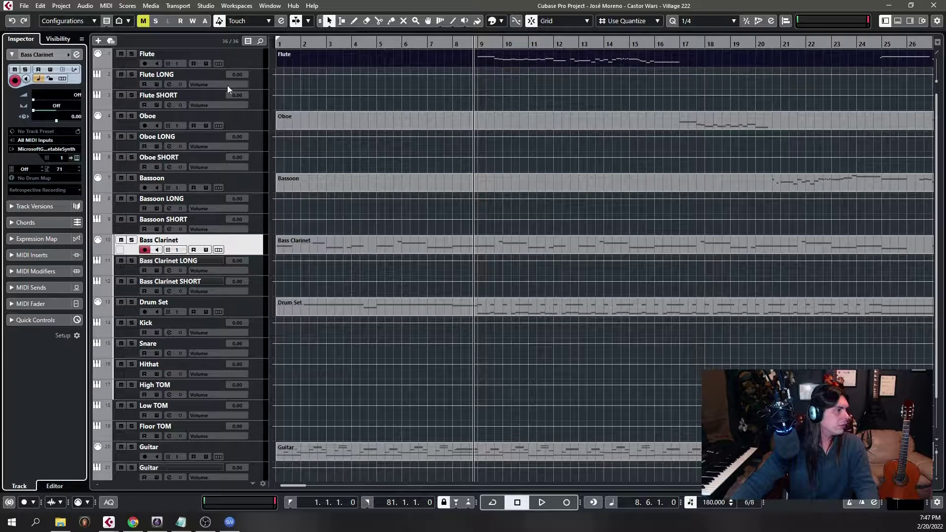
Step: Select all MIDI parts in the project and delete their controllers
left_click(257, 66)
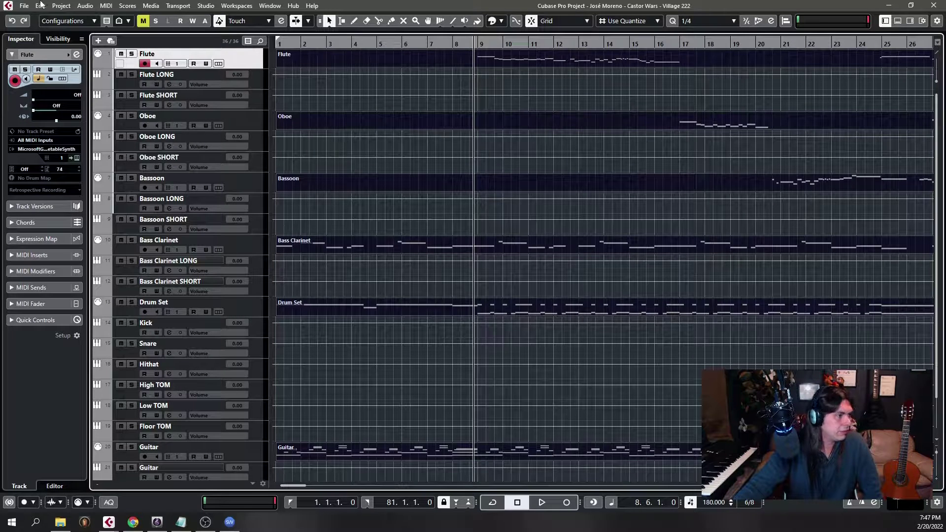
left_click(99, 6)
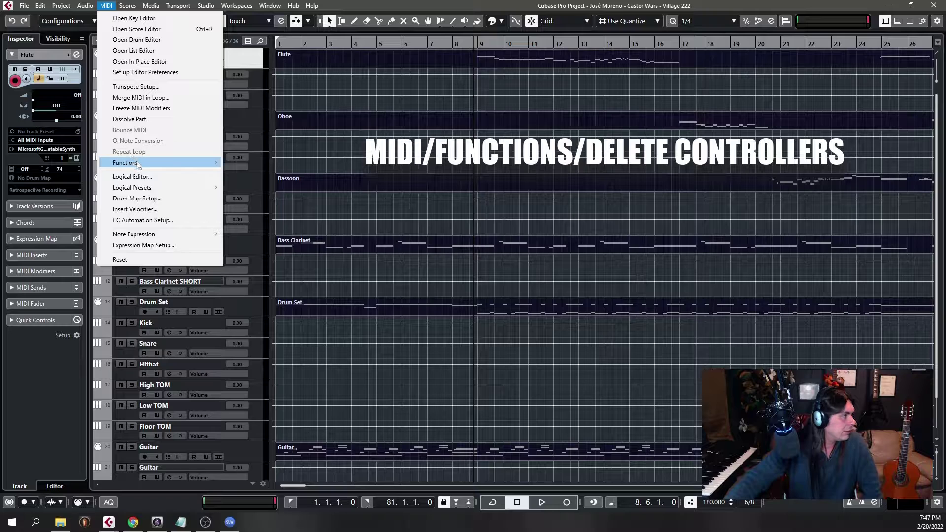
mouse_move(140, 164)
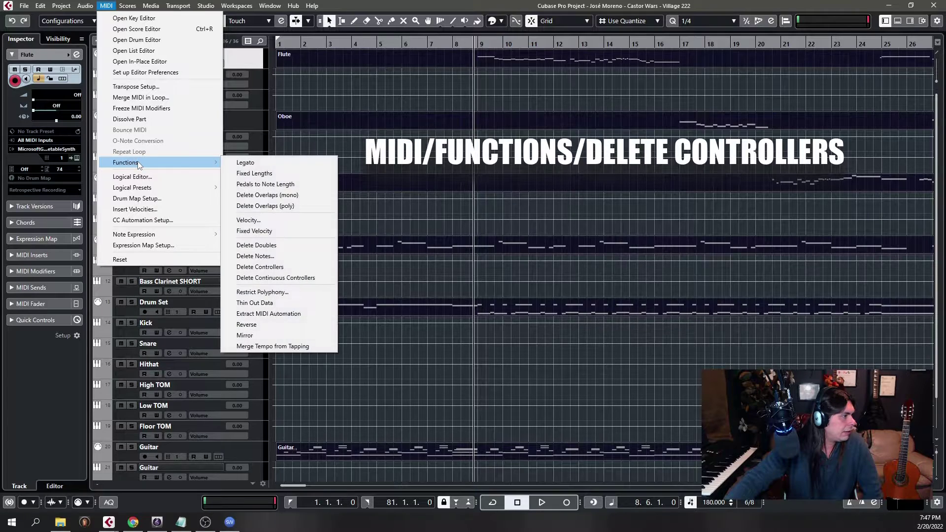
left_click(270, 268)
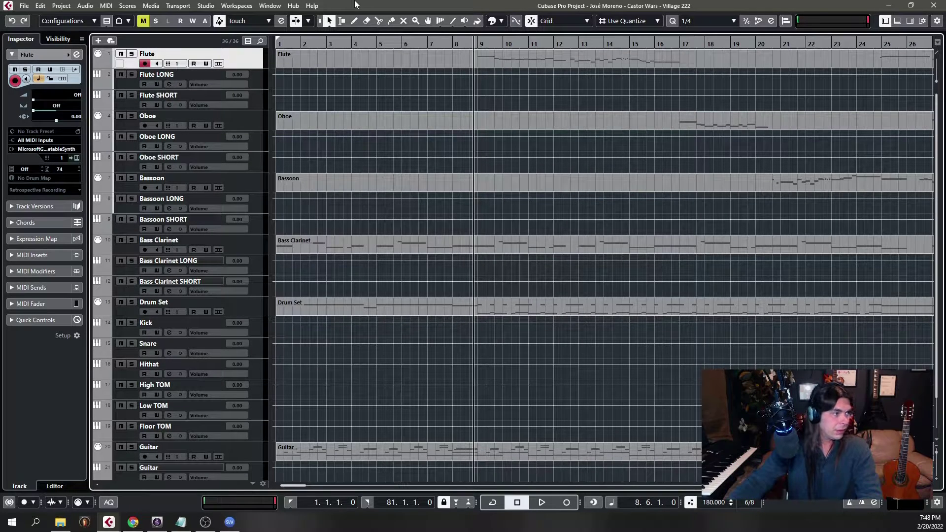
Step: Open the Flutes instrument from the VST instrument rack to review its two Flute Solo patches, and close both windows
key("F11")
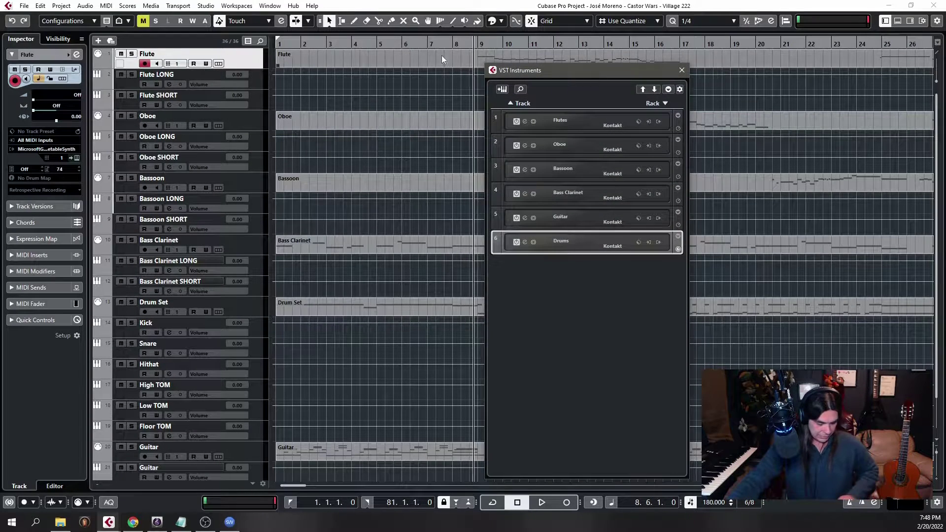
left_click(525, 122)
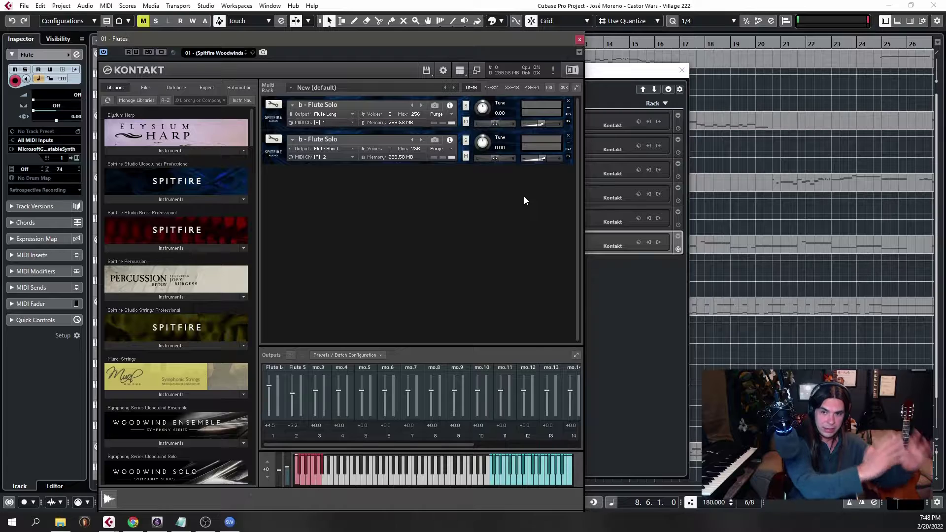
left_click(580, 42)
key("F11")
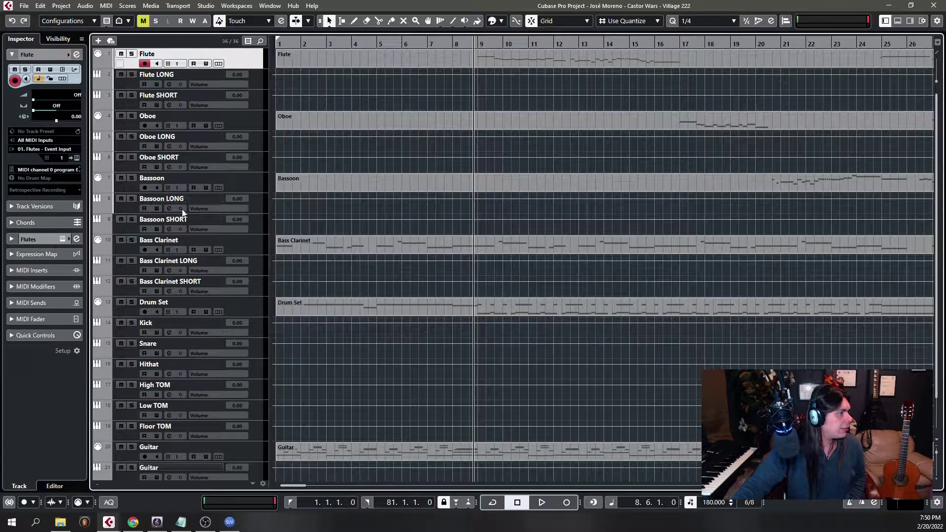
Step: Check the Bassoon track's output routing against the VST instrument rack, and close the rack
left_click(256, 190)
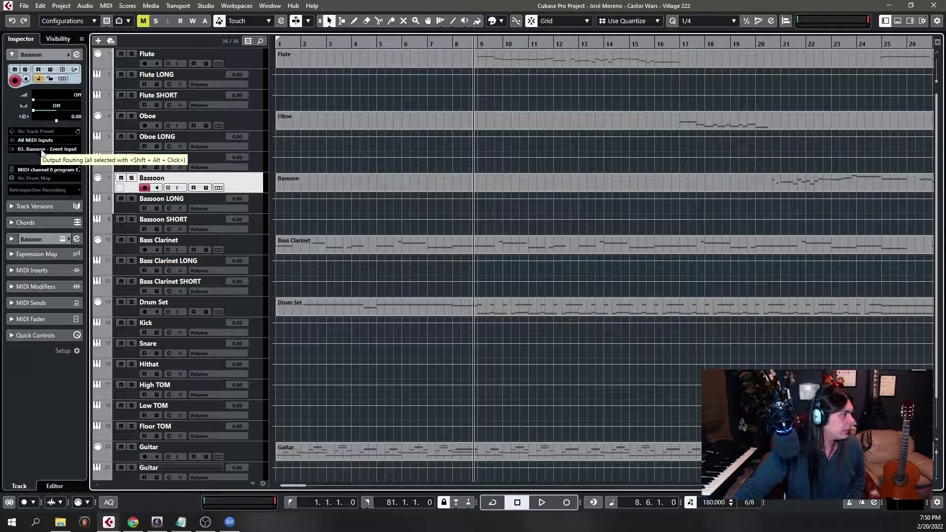
key("F11")
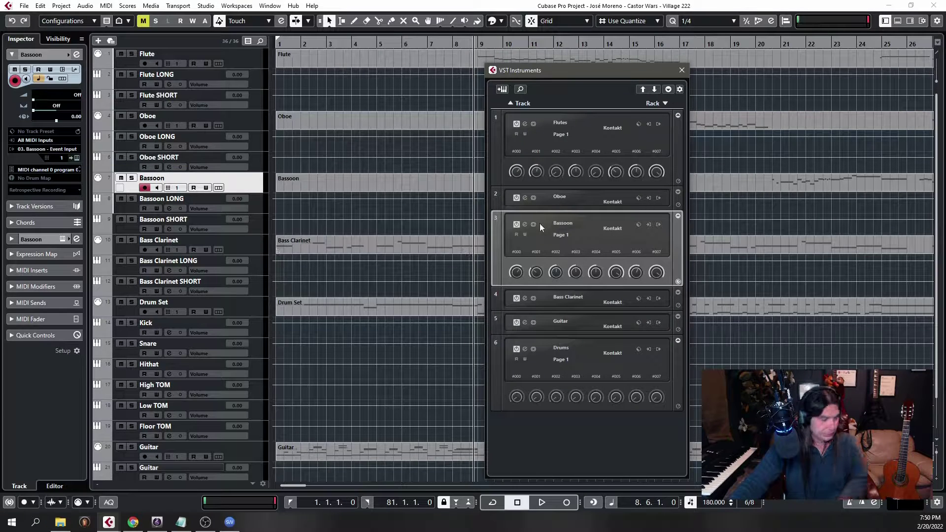
left_click(681, 71)
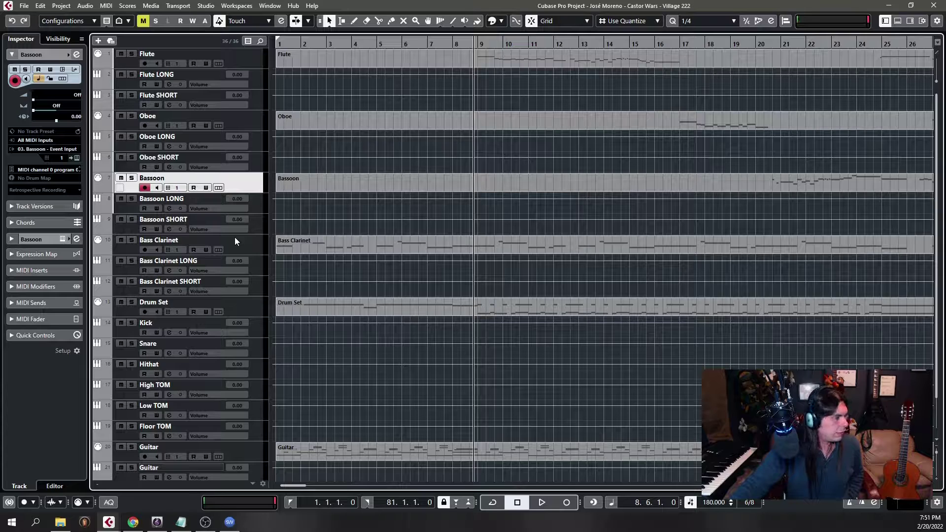
Step: Select all tracks from Flute through Bass Clarinet SHORT and colorize them blue with Color 11
left_click(232, 310)
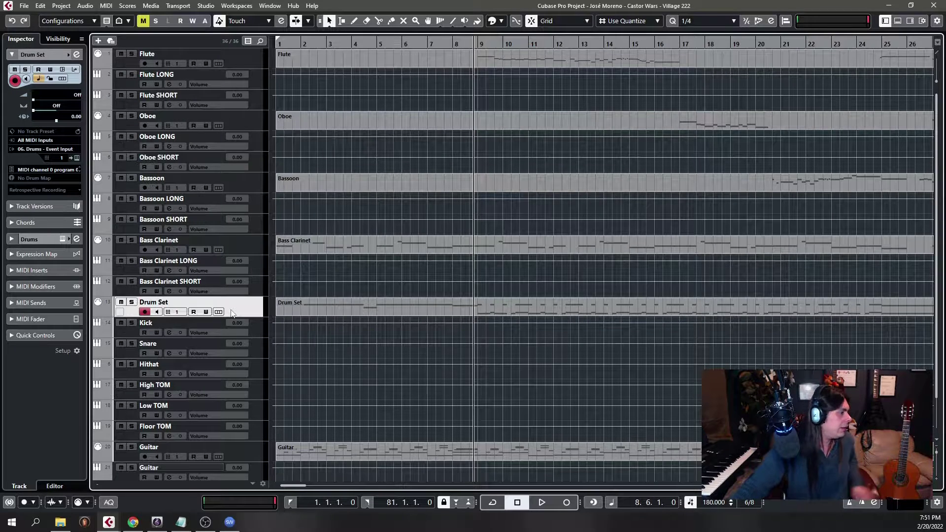
left_click(256, 65)
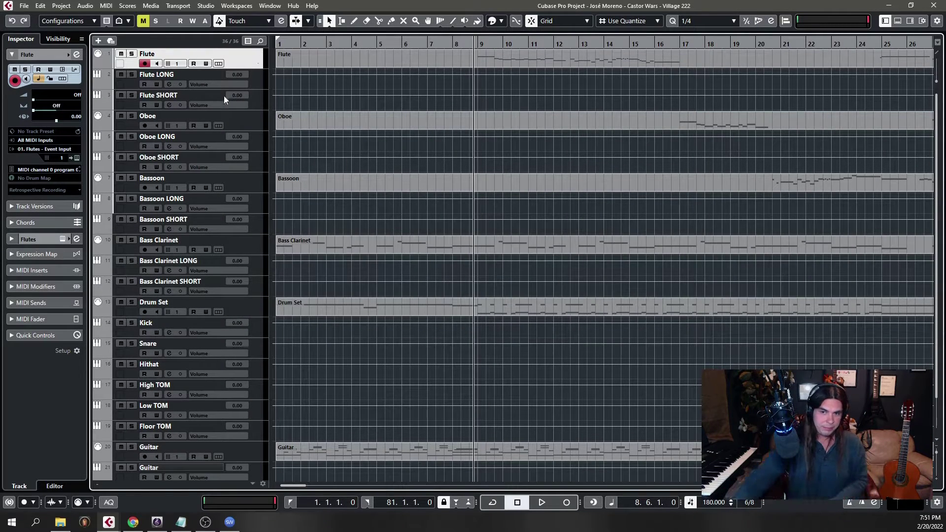
left_click(262, 287, "shift")
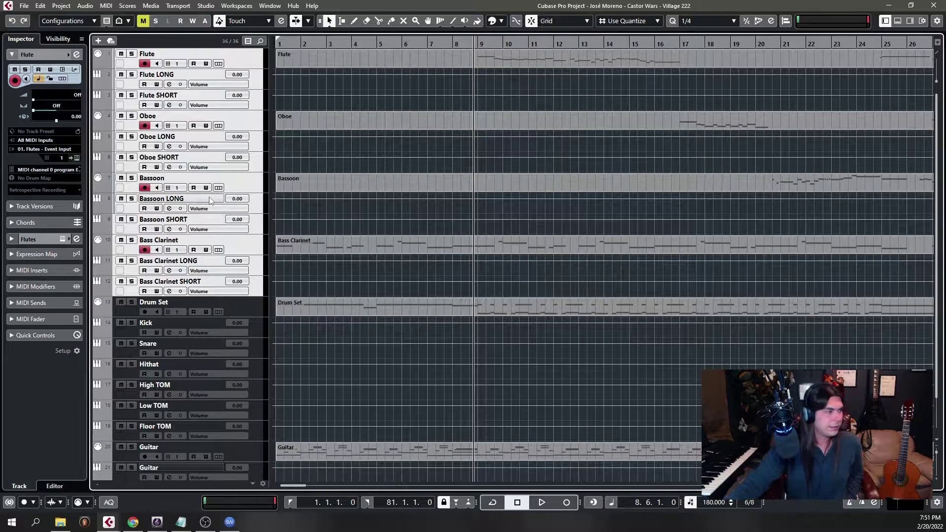
left_click(496, 21)
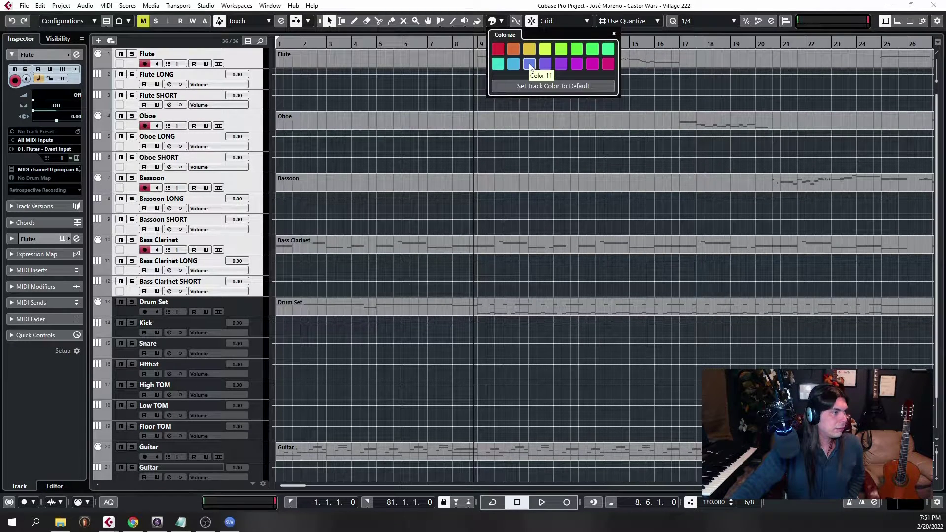
left_click(530, 64)
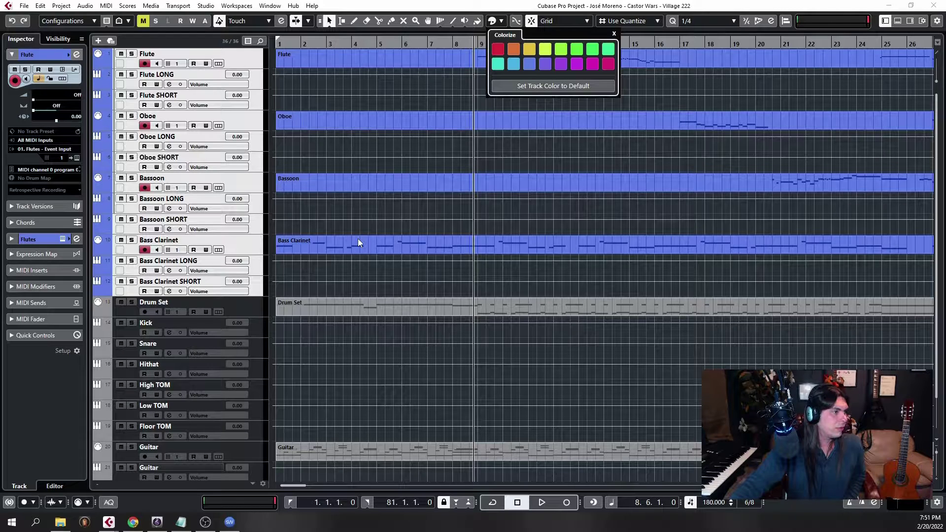
left_click(546, 63)
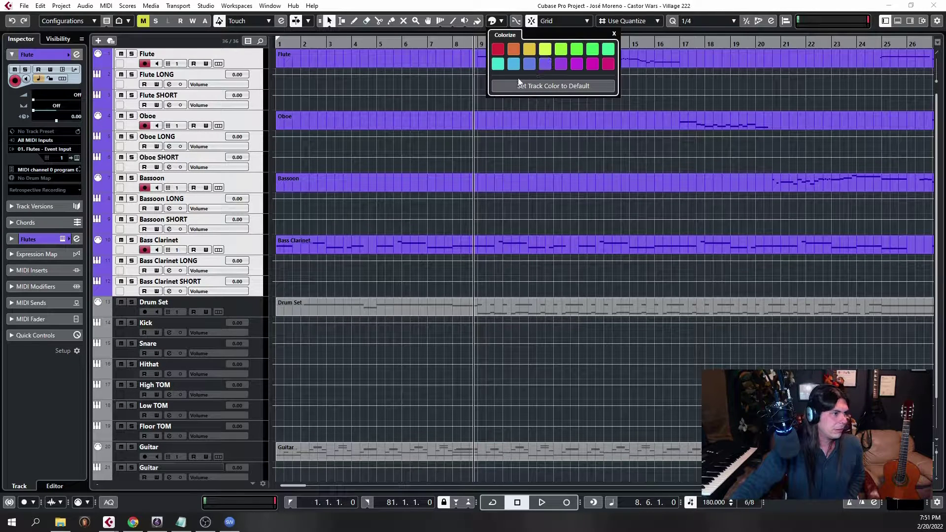
left_click(530, 64)
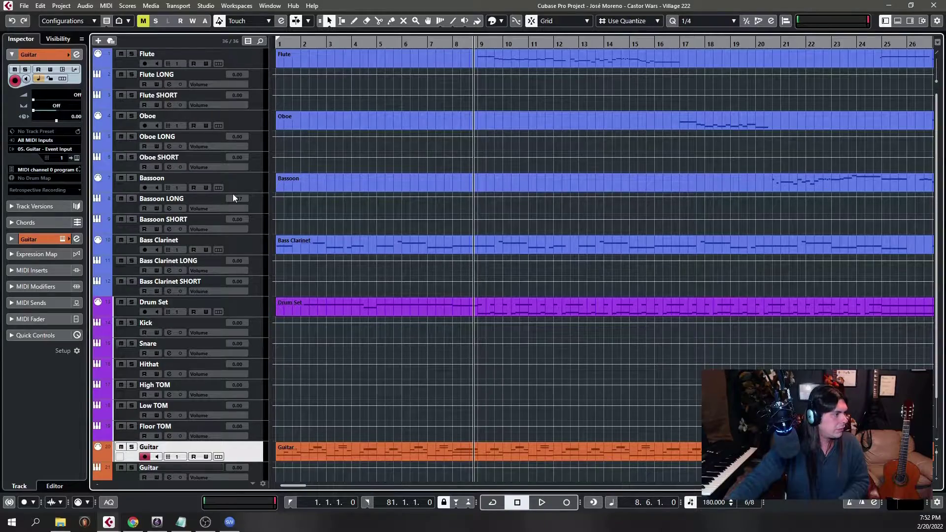
Step: Set the Flute track's MIDI volume to 100 and centre its pan
left_click(256, 63)
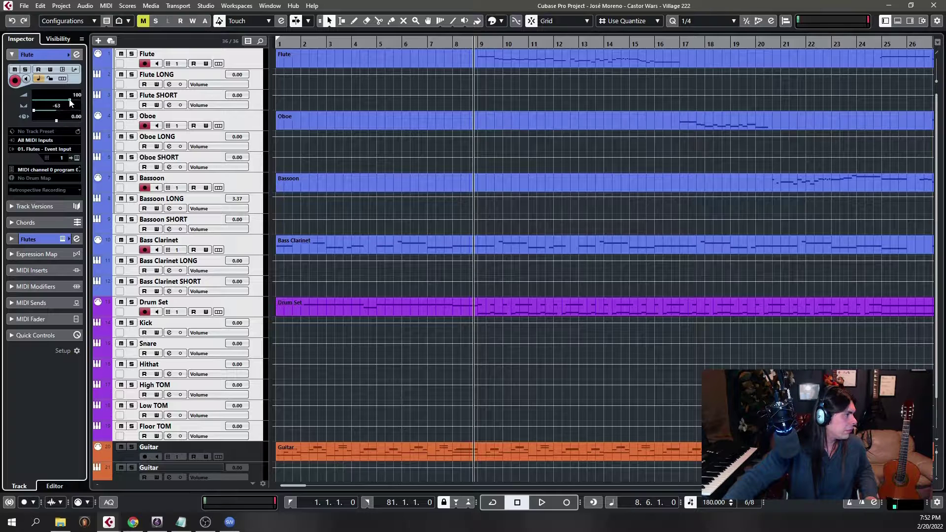
left_click(57, 112)
left_click_drag(58, 114, 59, 113)
Step: Step down through the track list from Oboe and back up to Flute, examining each track's volume and pan settings
left_click(241, 116)
key("Down")
key("Down")
key("Down")
key("Down")
key("Down")
key("Down")
key("Down")
key("Down")
key("Down")
key("Up")
key("Up")
key("Up")
key("Up")
key("Up")
key("Up")
key("Up")
key("Up")
key("Up")
key("Up")
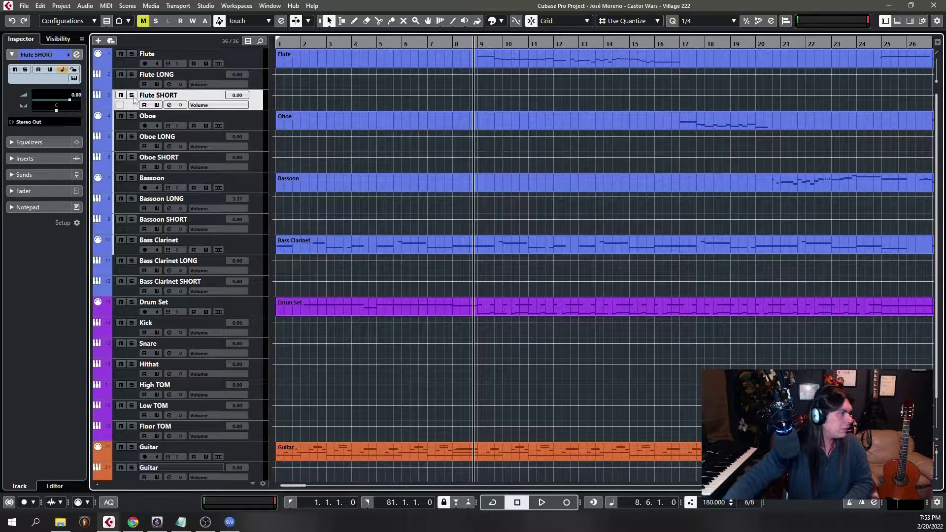
key("Up")
key("Up")
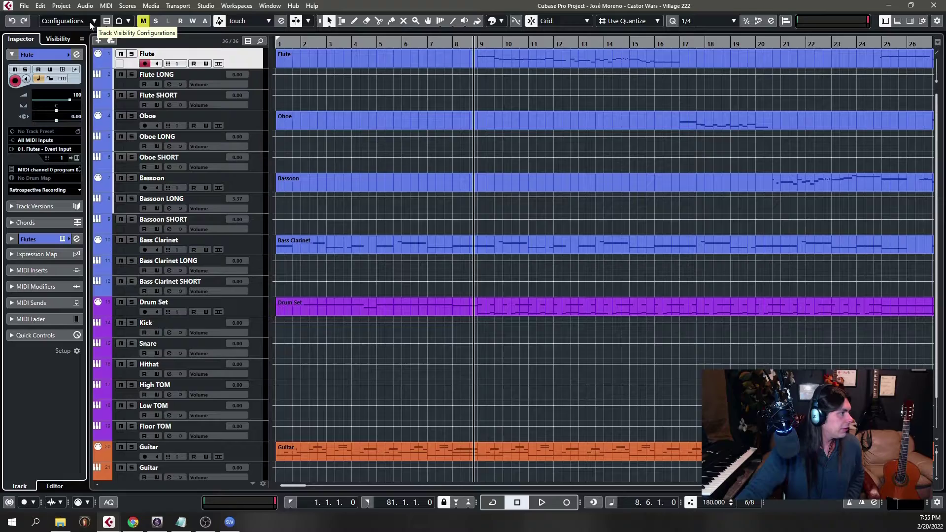
Step: Save the current track visibility as a new configuration named "All tracks"
left_click(90, 22)
left_click(90, 22)
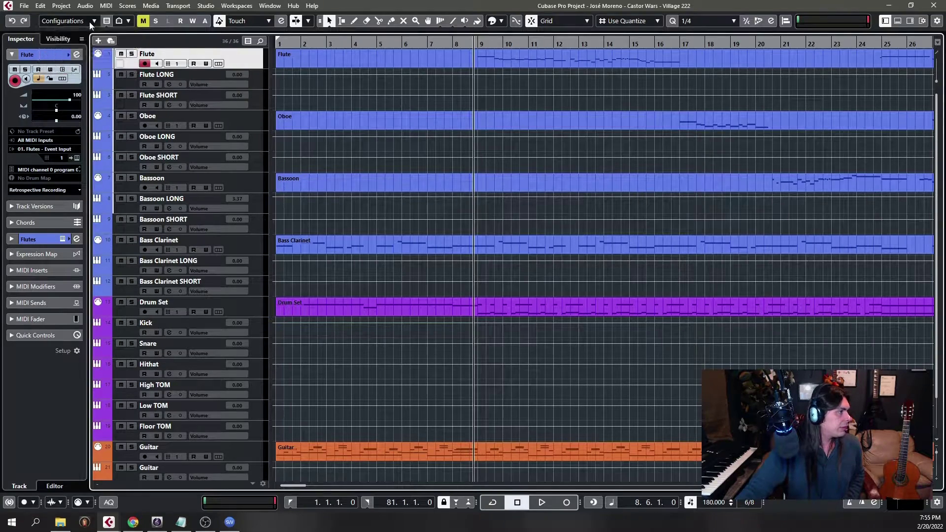
left_click(92, 22)
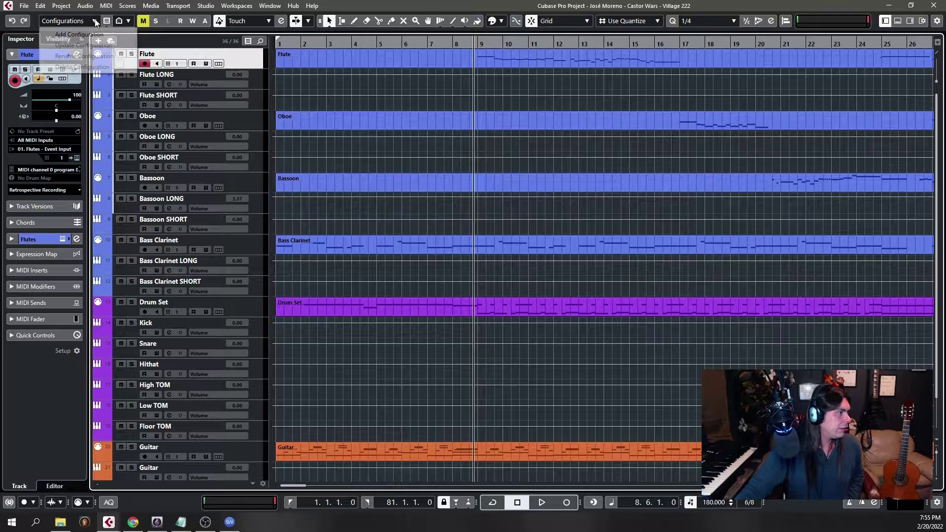
left_click(97, 36)
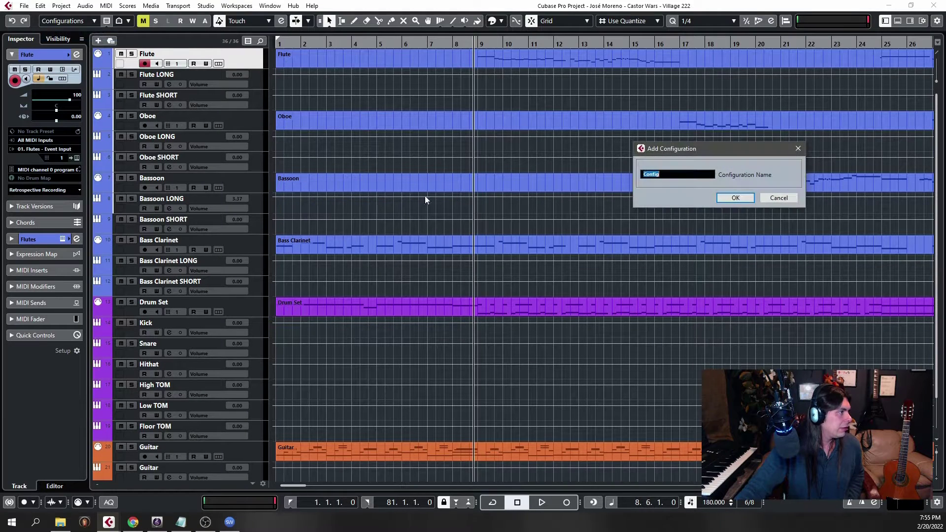
type("All tracks")
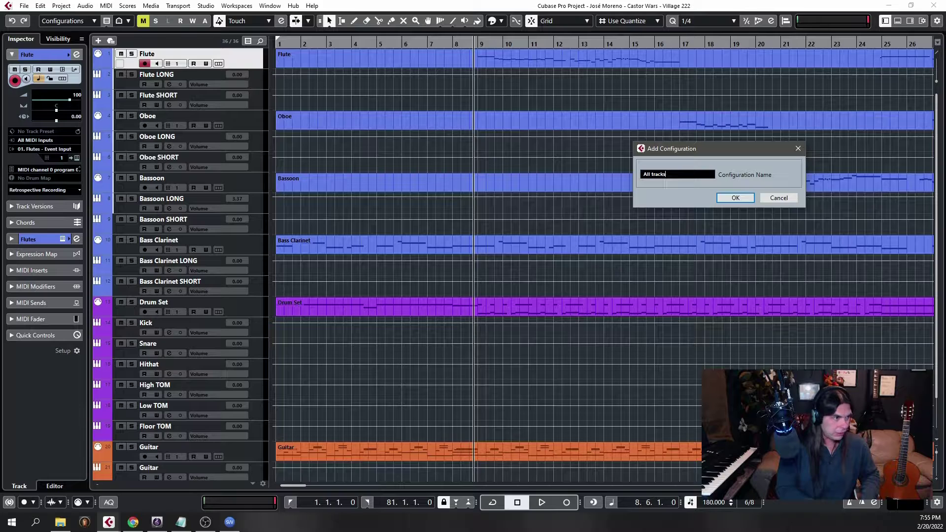
key("Return")
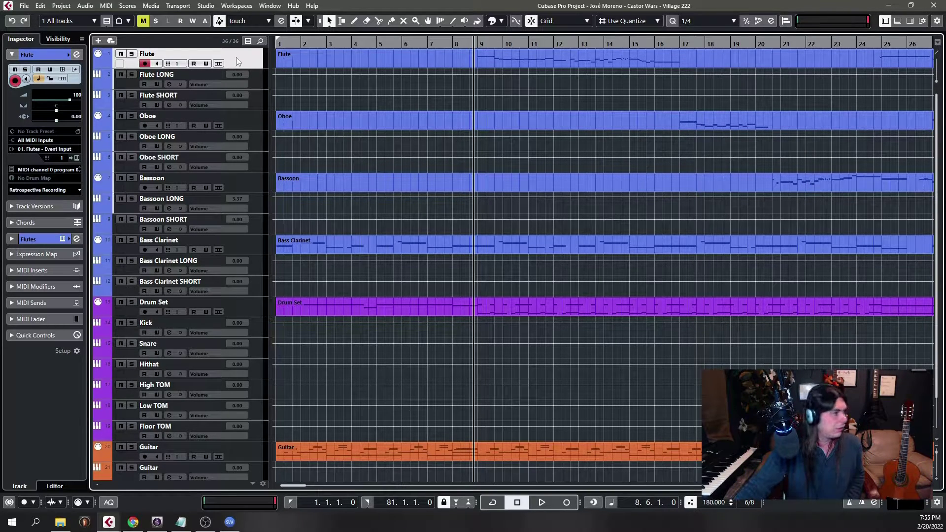
Step: Hide all instrument output tracks, leaving the Flute, Oboe, Bassoon, Bass Clarinet, Drum Set and Guitar MIDI tracks shown
scroll(350, 310, "down", 1)
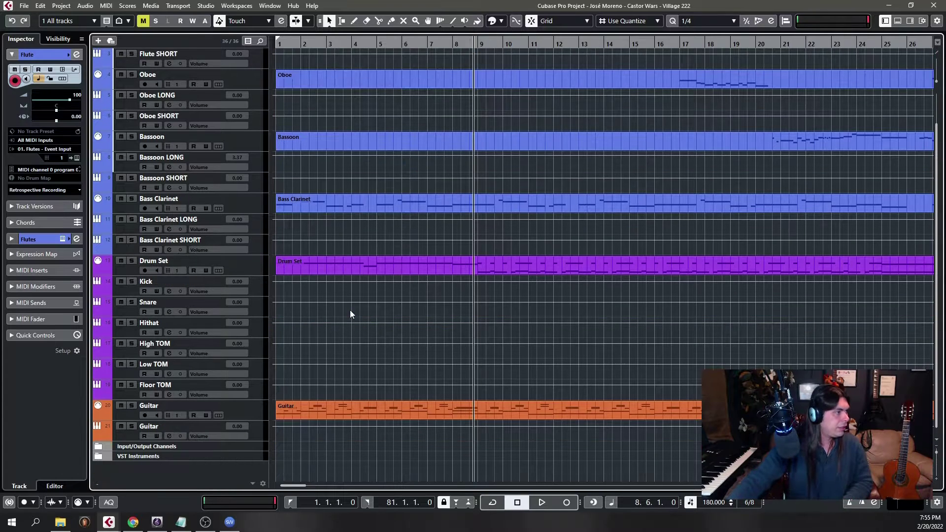
left_click(262, 434, "shift")
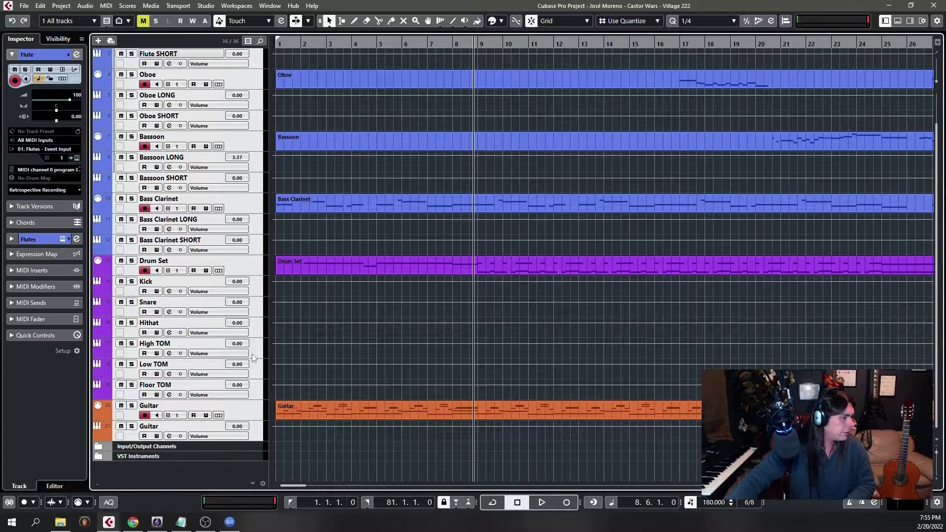
left_click(246, 415, "ctrl")
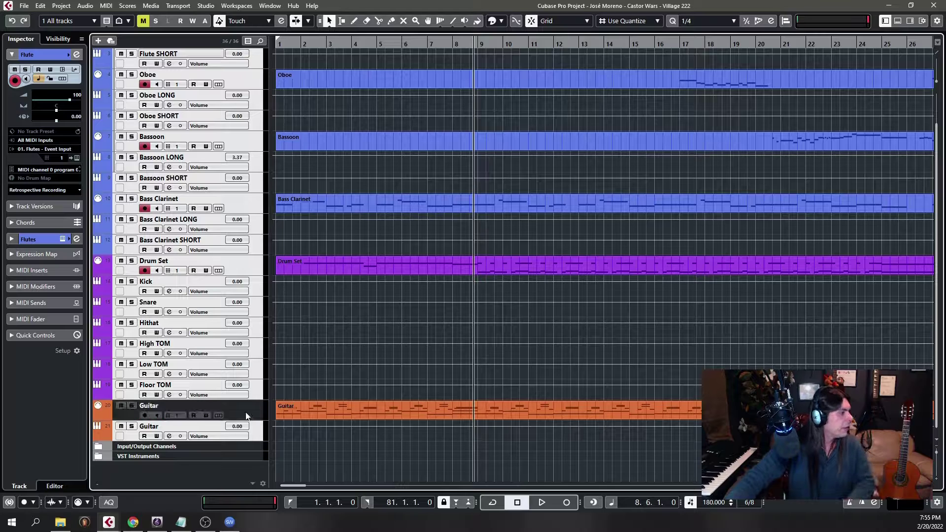
left_click(249, 263, "ctrl")
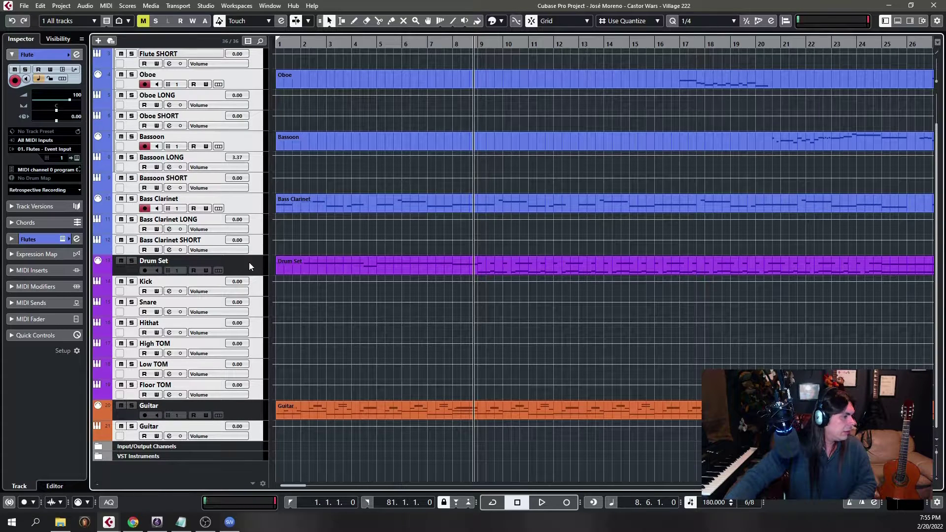
left_click(248, 198, "ctrl")
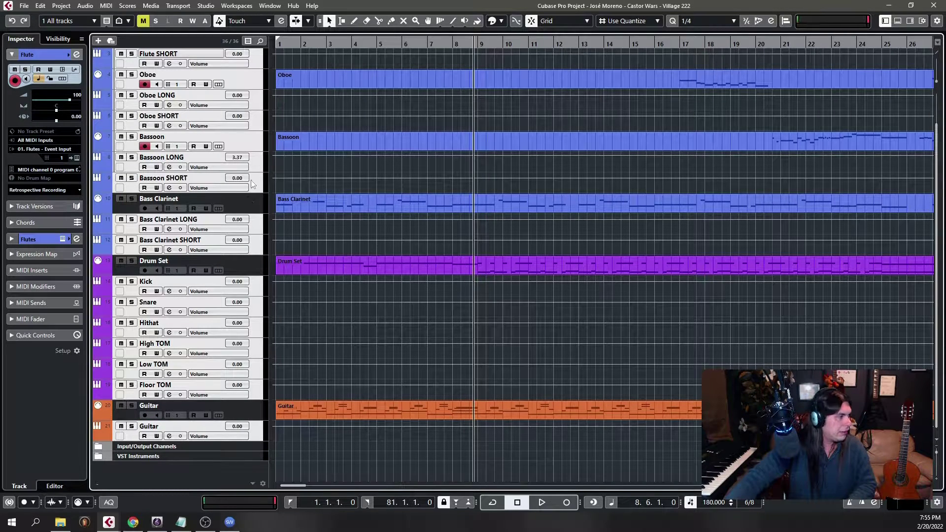
left_click(244, 141, "ctrl")
scroll(245, 141, "up", 2)
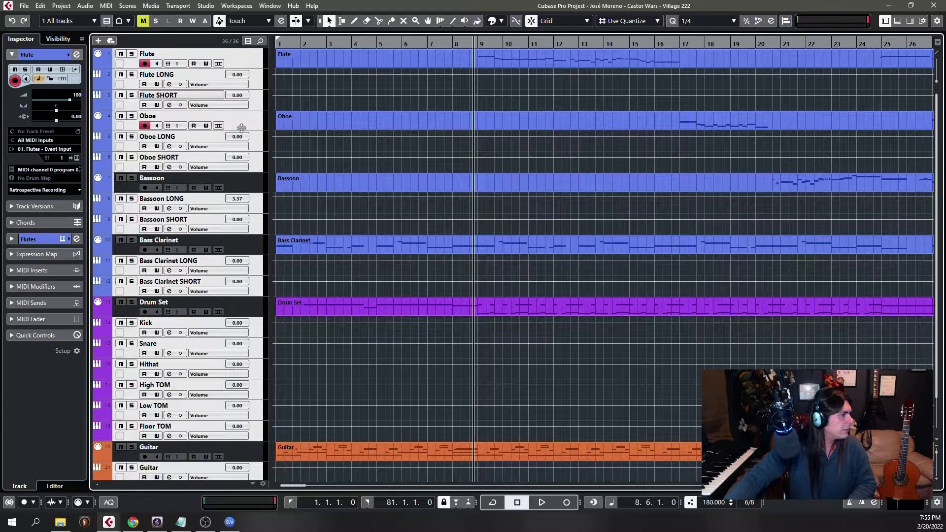
left_click(247, 129, "ctrl")
left_click(247, 56, "ctrl")
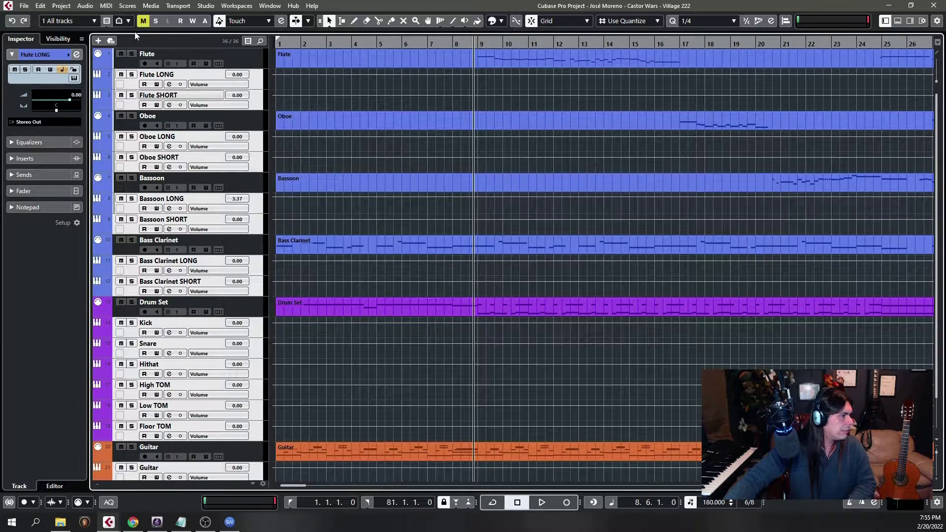
left_click(62, 42)
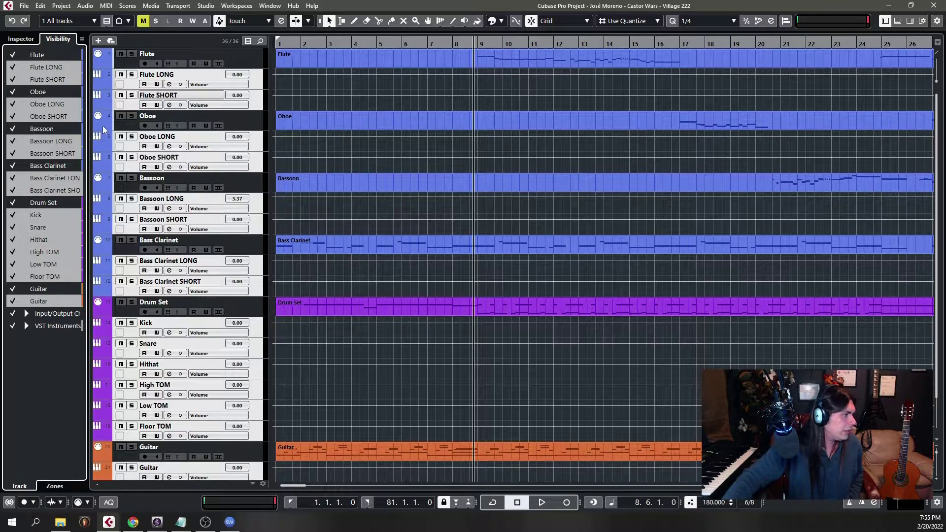
left_click(12, 68)
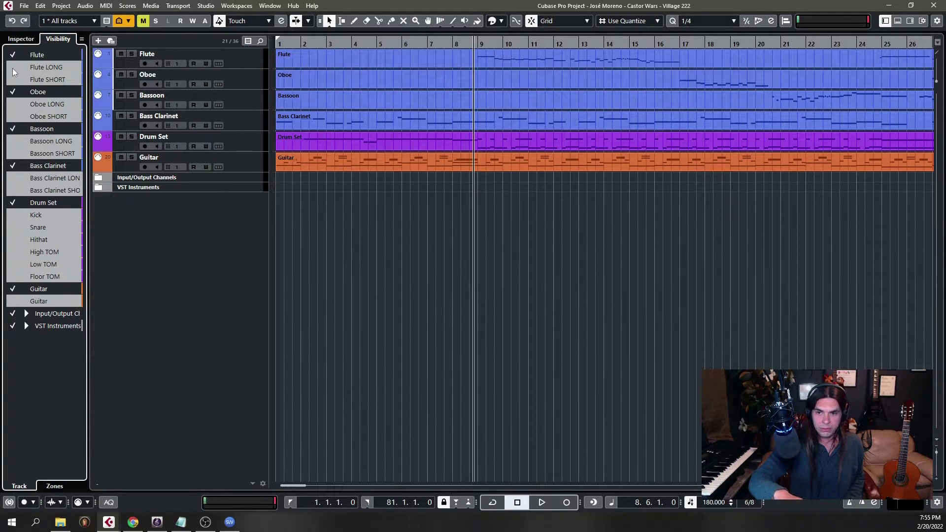
Step: Save the reduced track view as a new visibility configuration named "MIDI only"
left_click(66, 20)
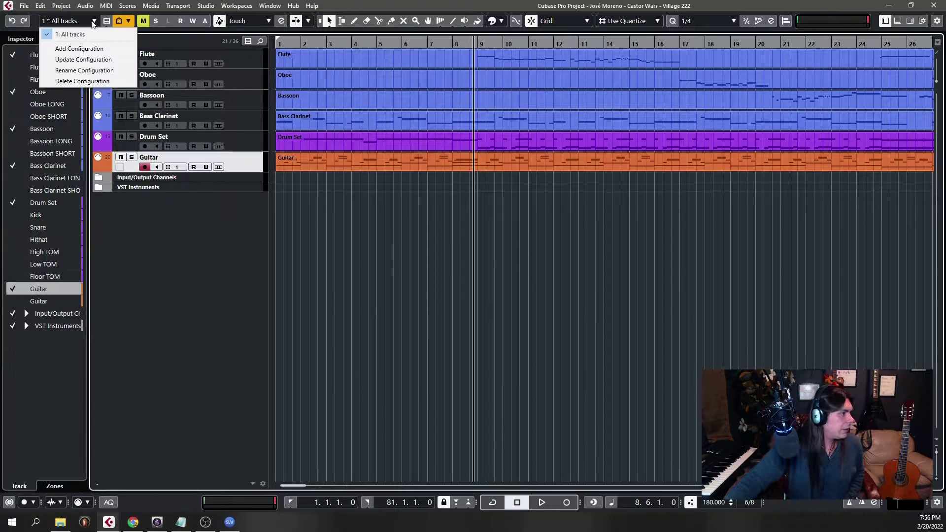
left_click(80, 49)
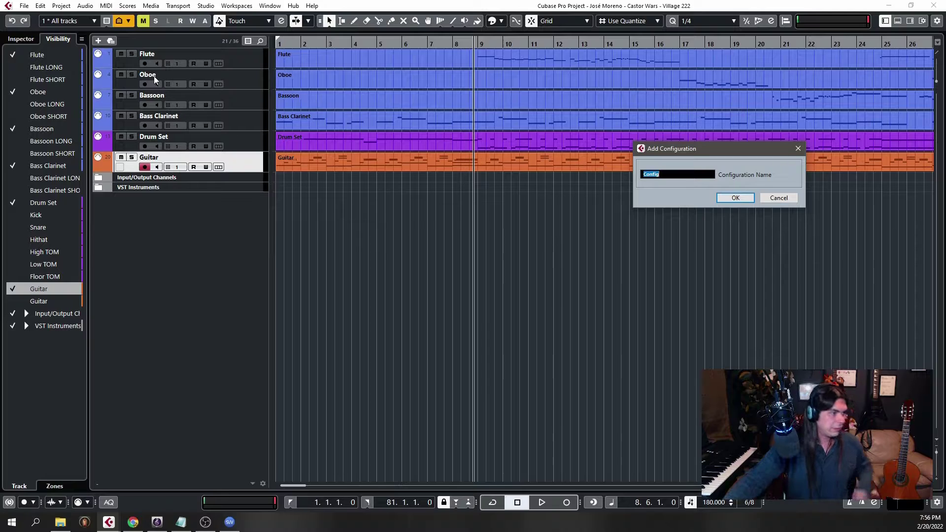
key("BackSpace")
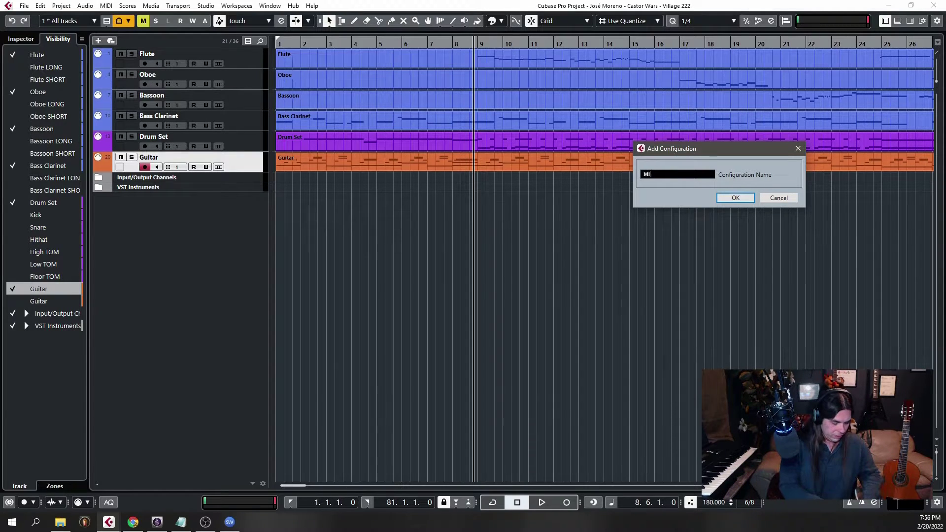
key("Return")
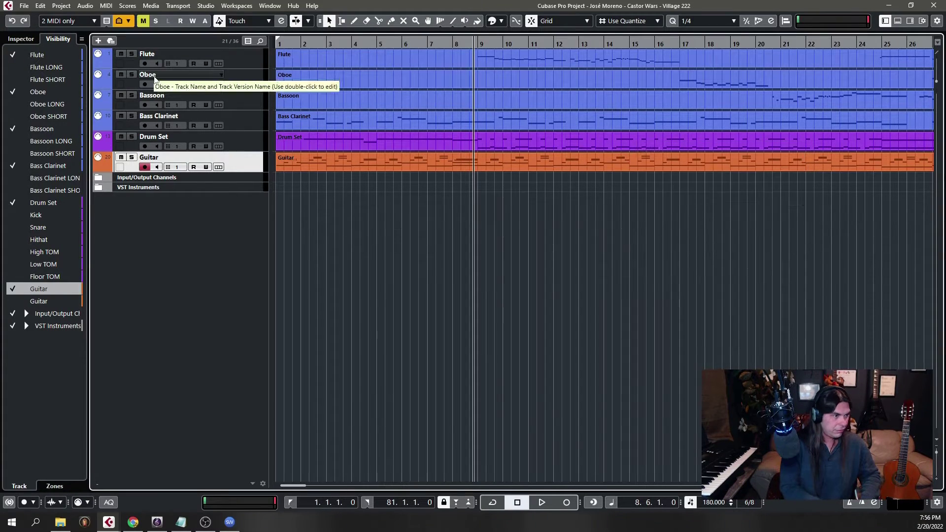
Step: Switch the track visibility to the All tracks configuration and back to MIDI only to compare both views
left_click(81, 21)
left_click(73, 33)
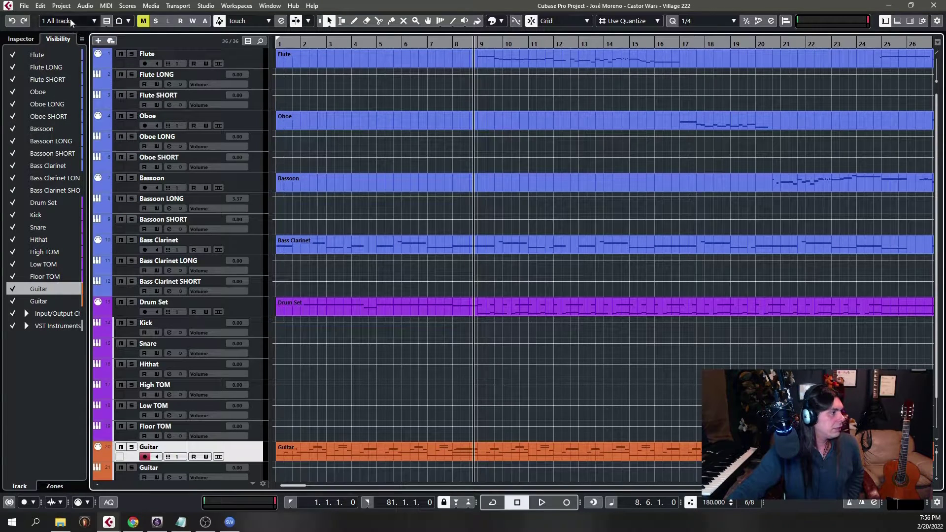
left_click(82, 21)
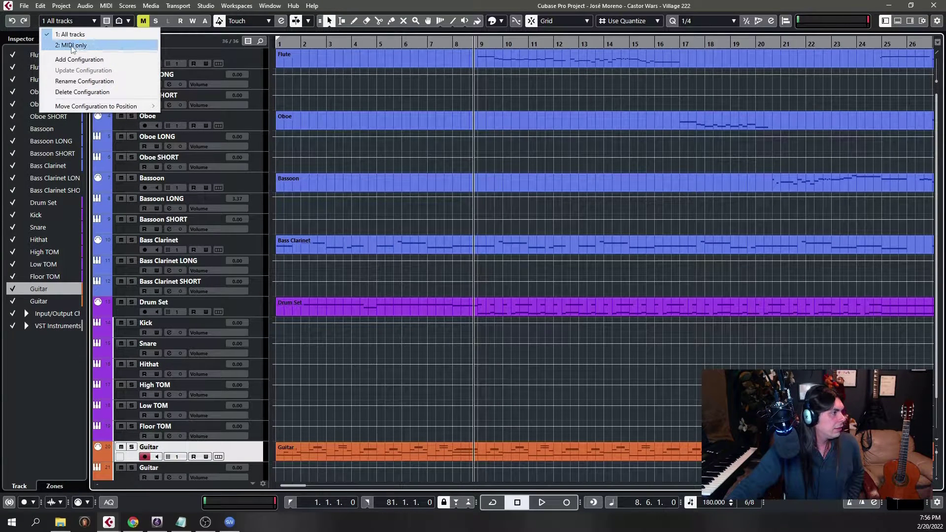
left_click(71, 45)
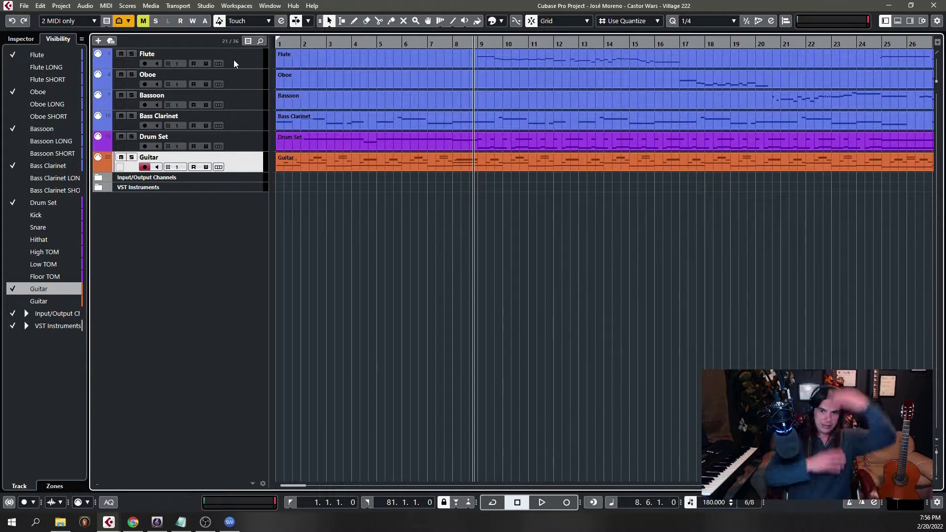
Step: Show only the Flute, Oboe, Bassoon and Bass Clarinet MIDI tracks in the project
left_click_drag(221, 36, 259, 117)
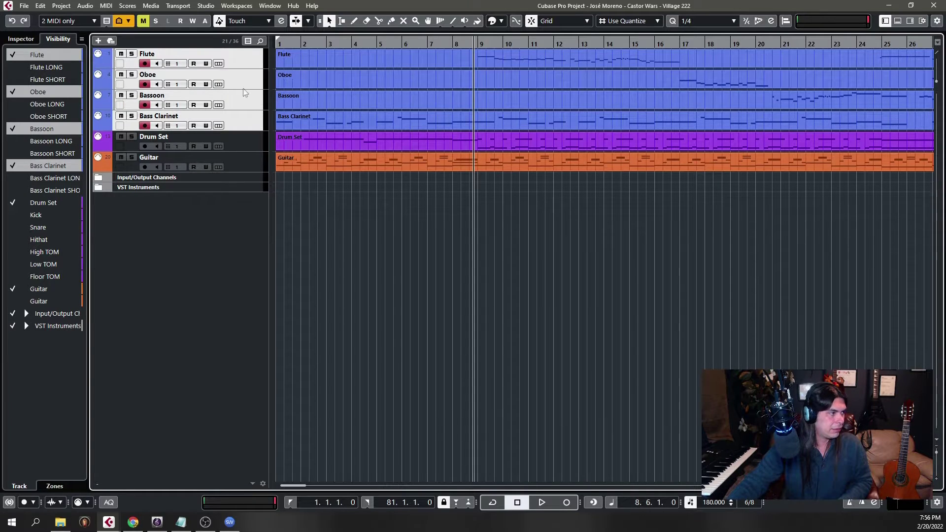
left_click(128, 22)
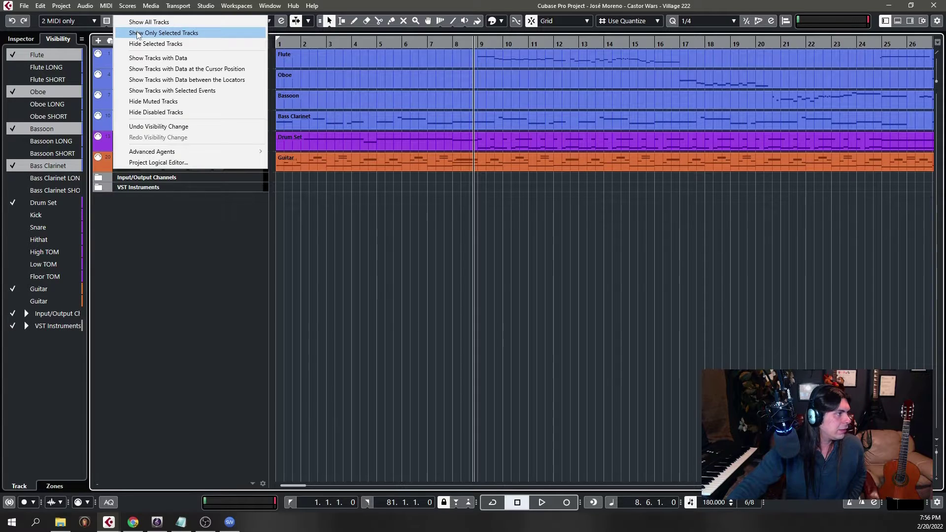
left_click(141, 34)
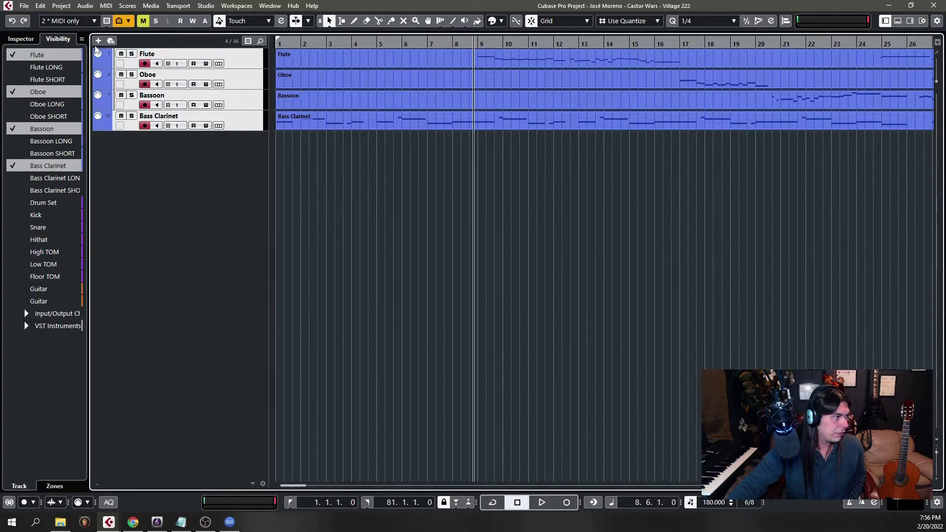
Step: Save the woodwind-only track view as a new visibility configuration named "Woodwinds" and switch back to MIDI only
left_click(74, 21)
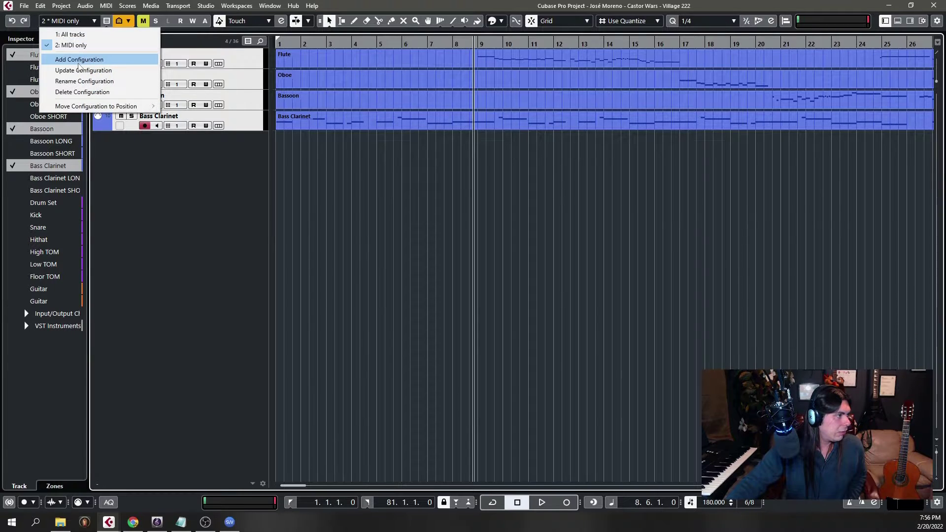
left_click(78, 61)
type("wo")
key("BackSpace")
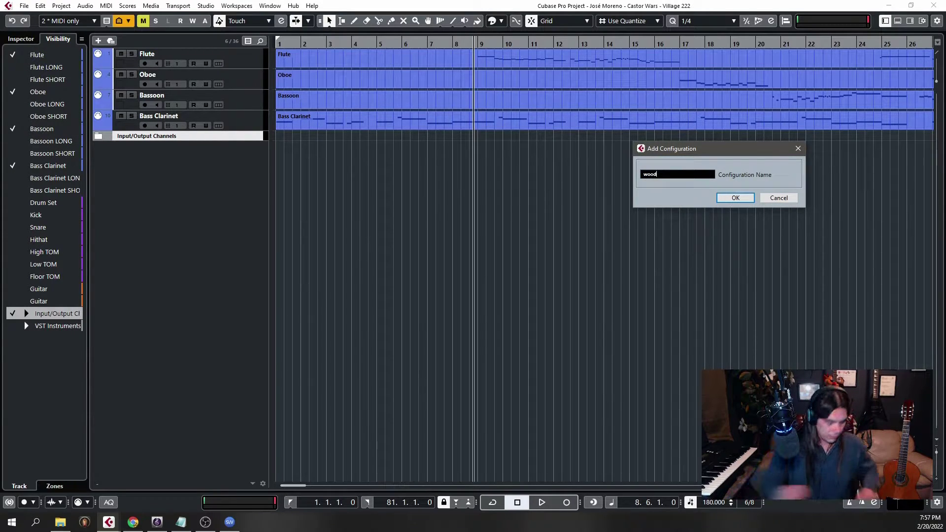
type("oodwinds")
key("Return")
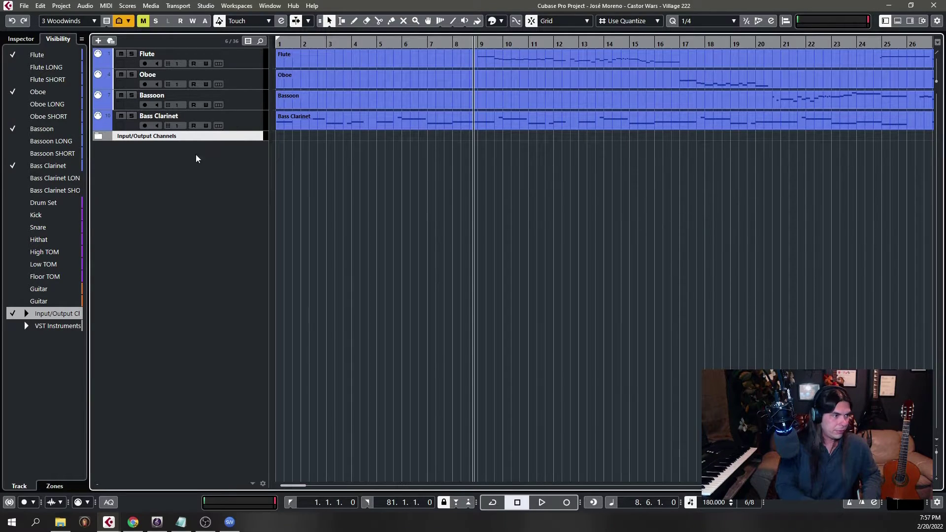
left_click(91, 22)
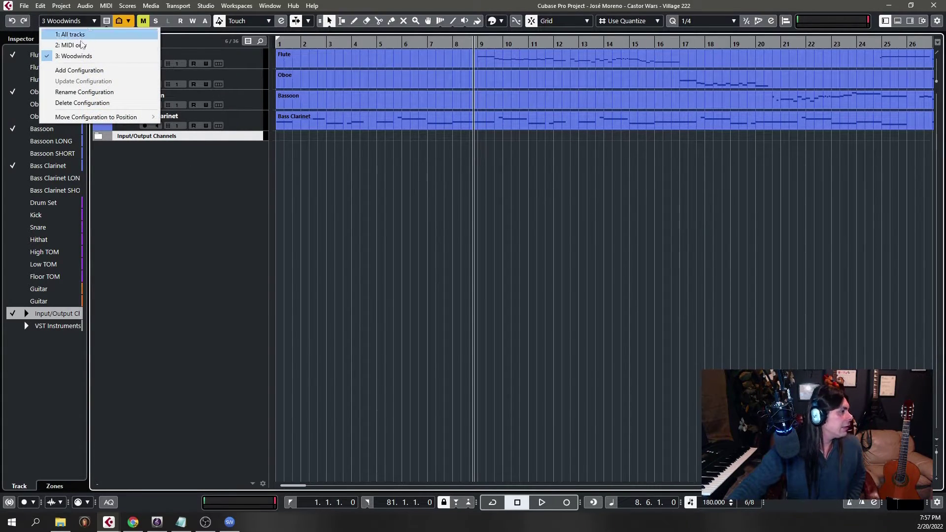
left_click(74, 45)
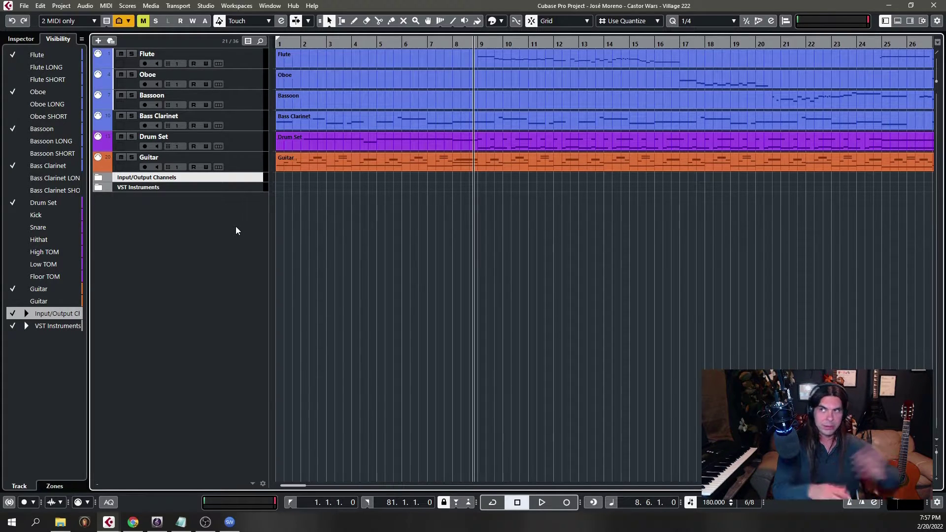
Step: Open the MixConsole and select the Flute, Oboe, Bassoon, Bass Clarinet, Drum Set and Guitar MIDI channels together
key("F3")
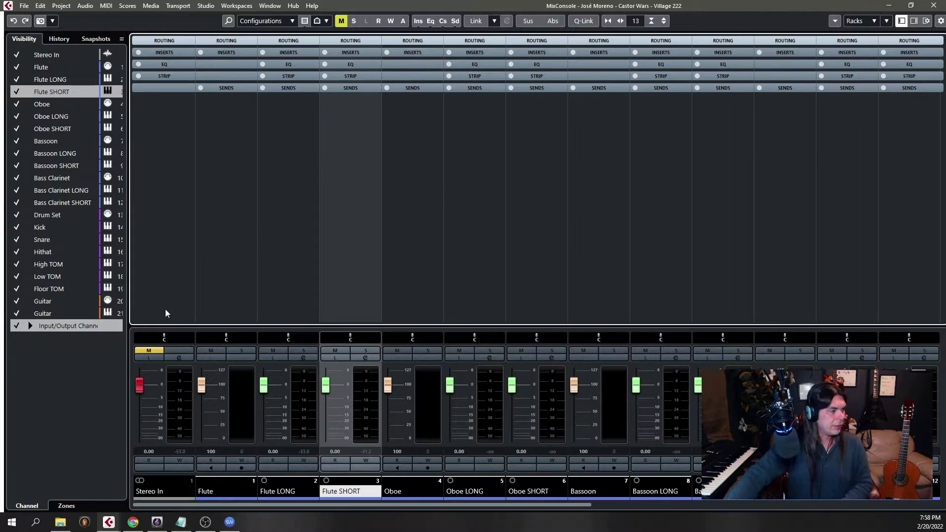
left_click(168, 283)
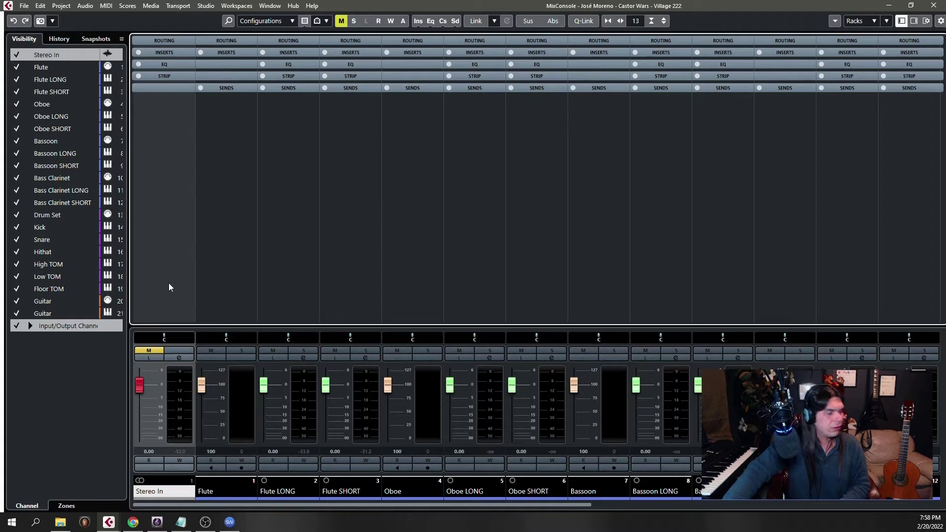
left_click(57, 68)
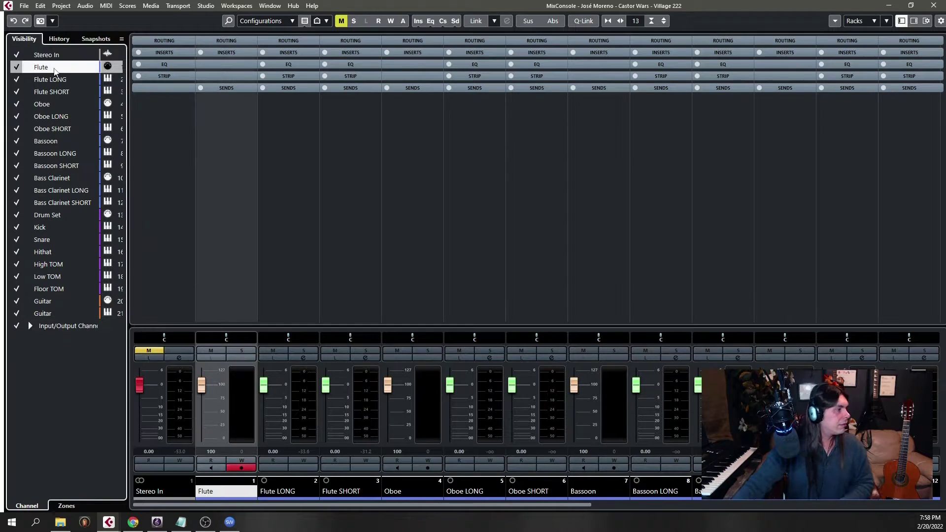
left_click(65, 104)
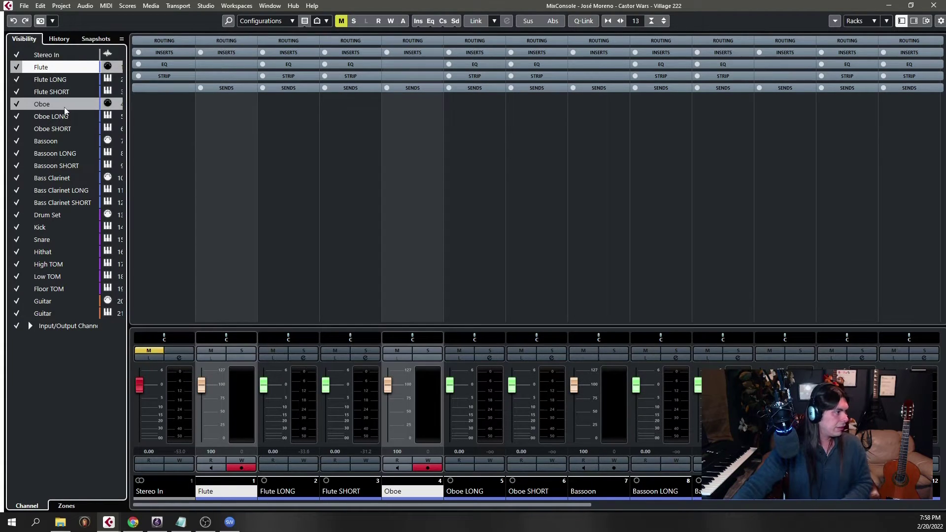
left_click(69, 143)
left_click(68, 179)
left_click(67, 216)
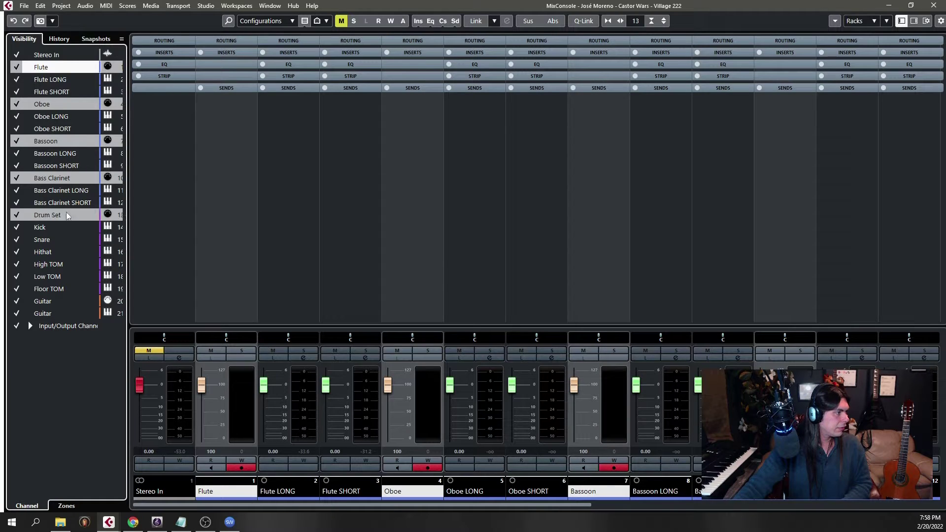
left_click(67, 301)
Step: Save the full mixer channel view as a new visibility configuration named "All tracks"
left_click(267, 21)
left_click(259, 35)
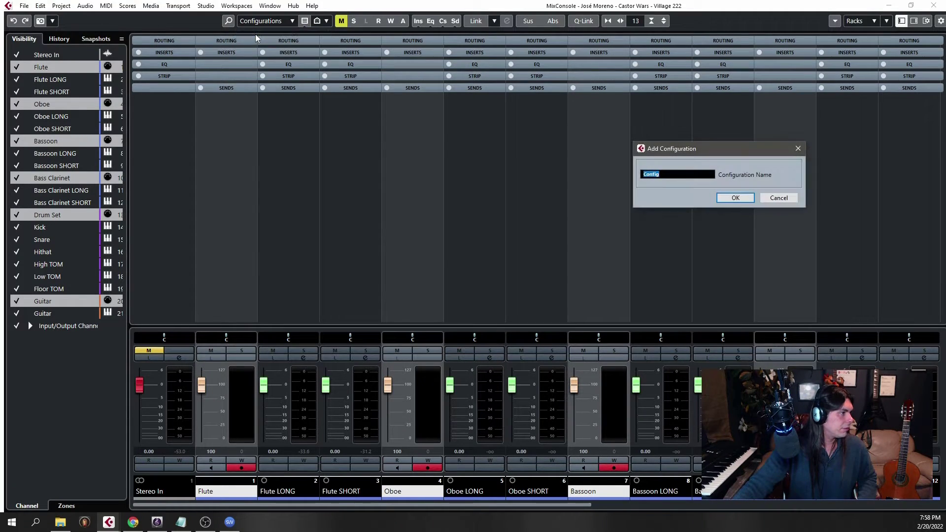
type("All tracks")
key("Return")
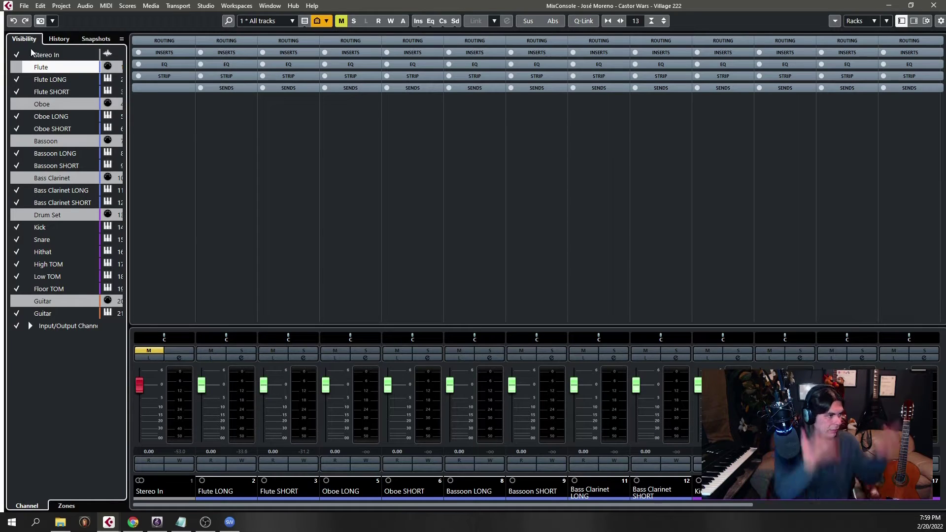
Step: Save the mixer view with the MIDI channels hidden as a new configuration named "AUDIO only"
left_click(158, 281)
left_click(280, 21)
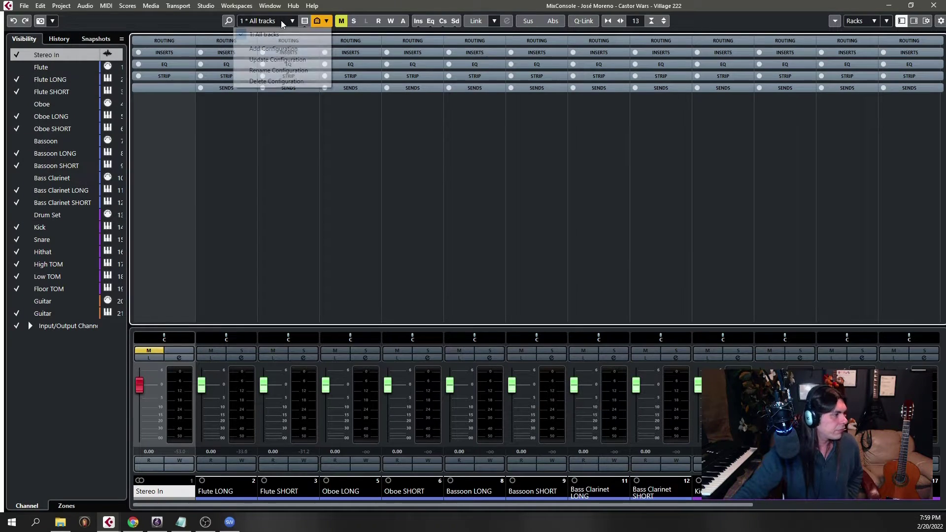
left_click(273, 49)
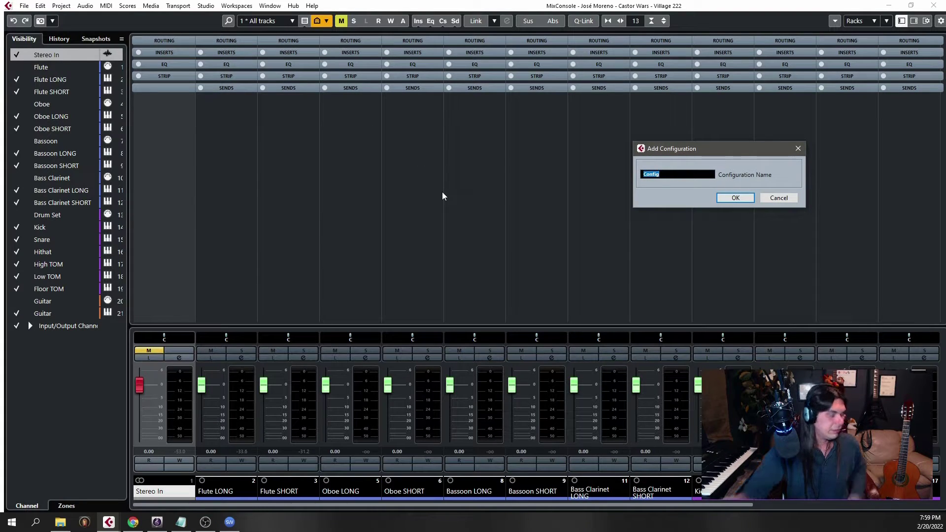
type("AUDIO only")
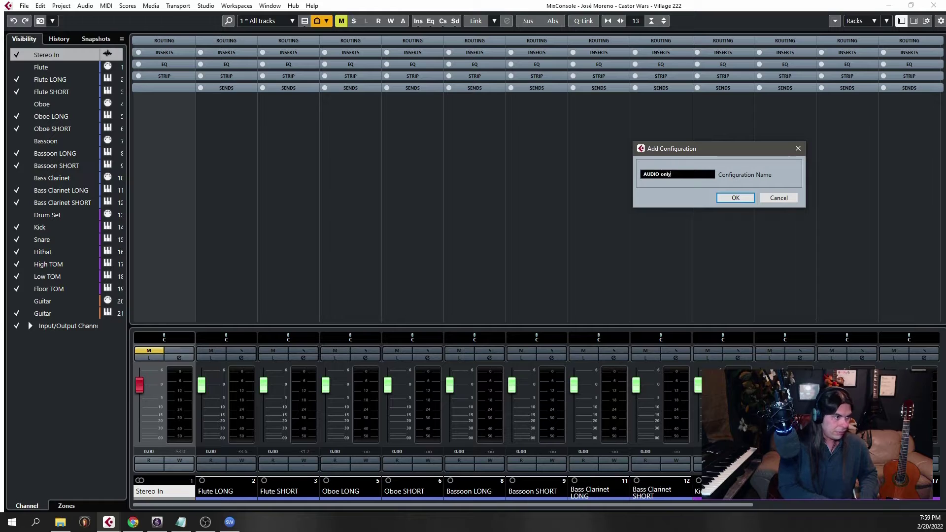
key("Return")
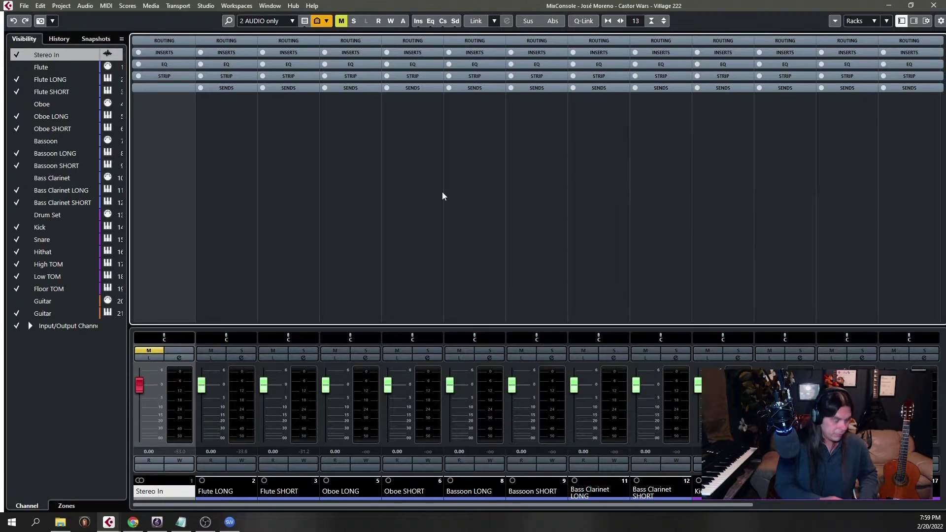
Step: Switch the mixer to the All tracks configuration and back to AUDIO only to compare both channel views
left_click(271, 21)
left_click(271, 35)
left_click(266, 21)
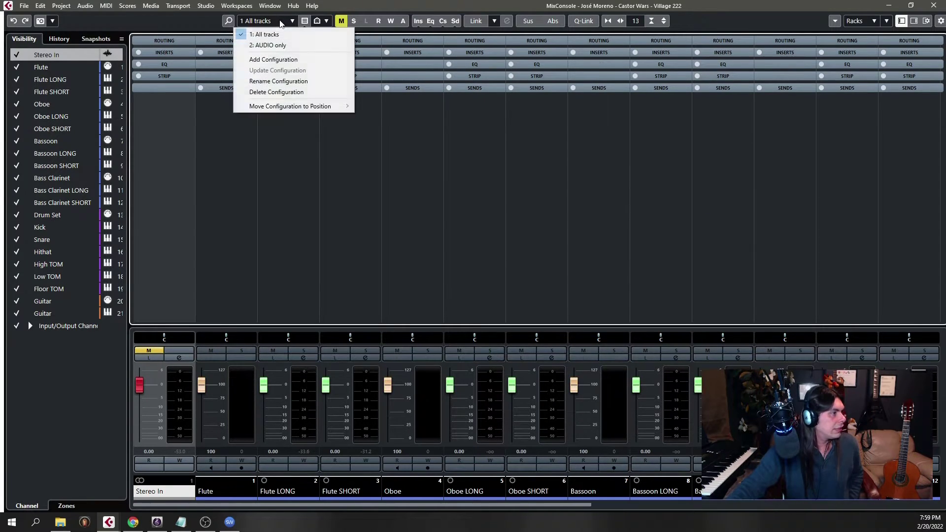
left_click(271, 45)
left_click(249, 221)
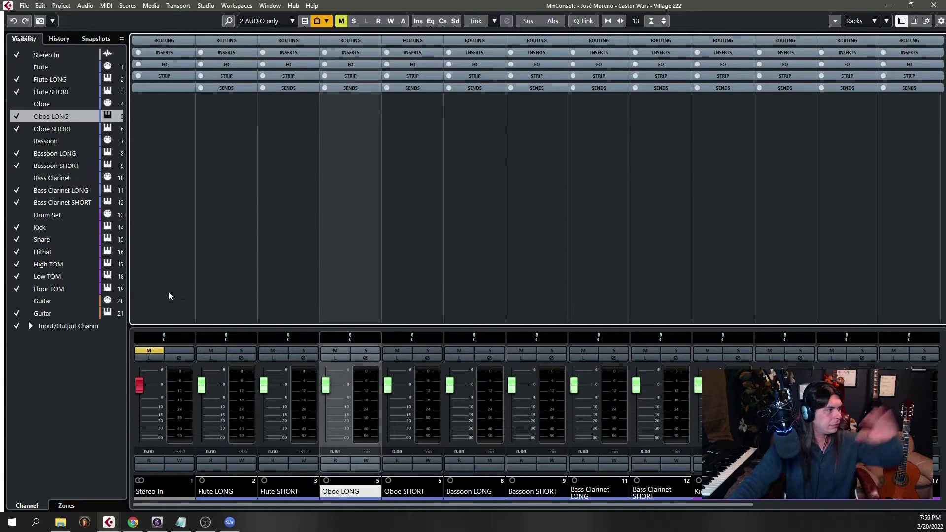
Step: Hide the Stereo In channel in the mixer and update the AUDIO only configuration with that change
left_click(170, 295)
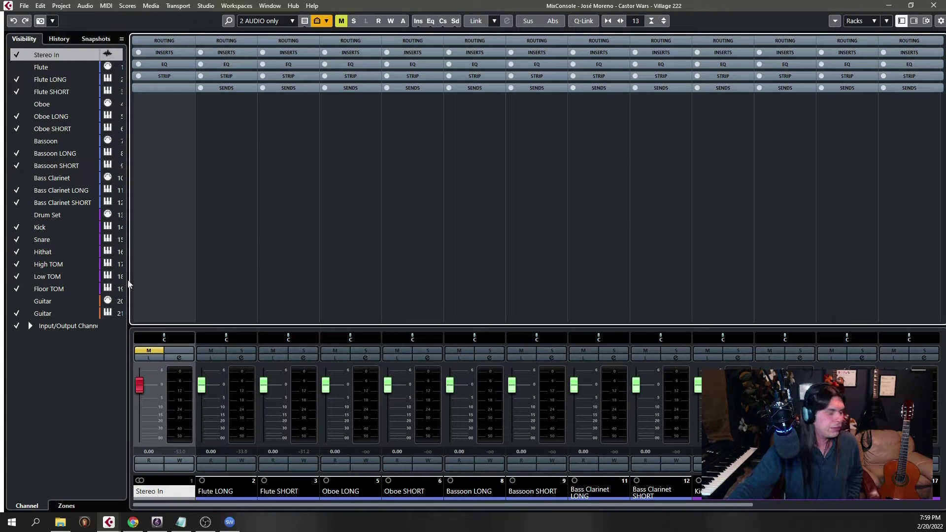
left_click(17, 56)
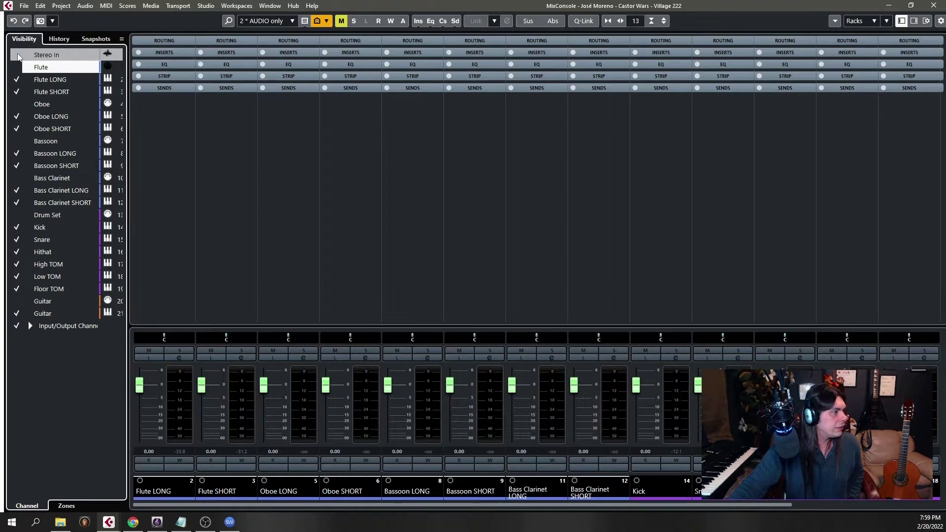
left_click(261, 20)
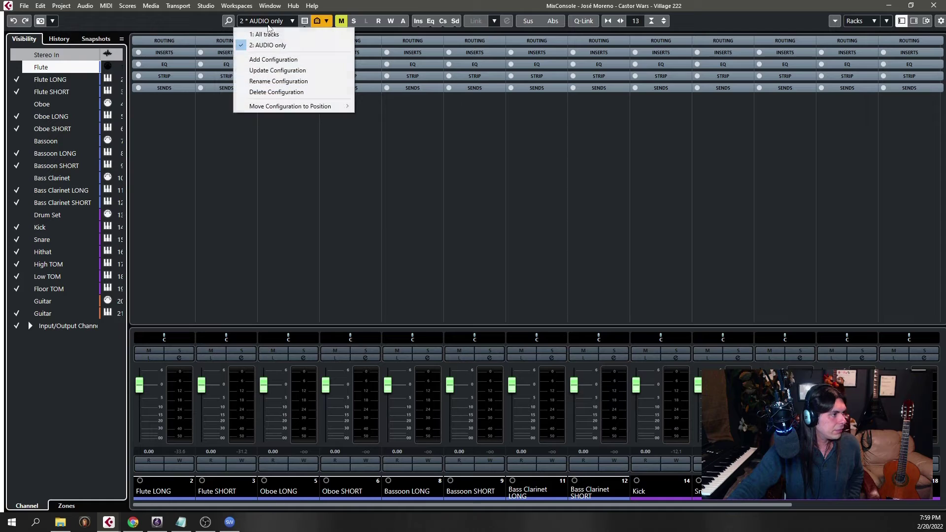
left_click(267, 72)
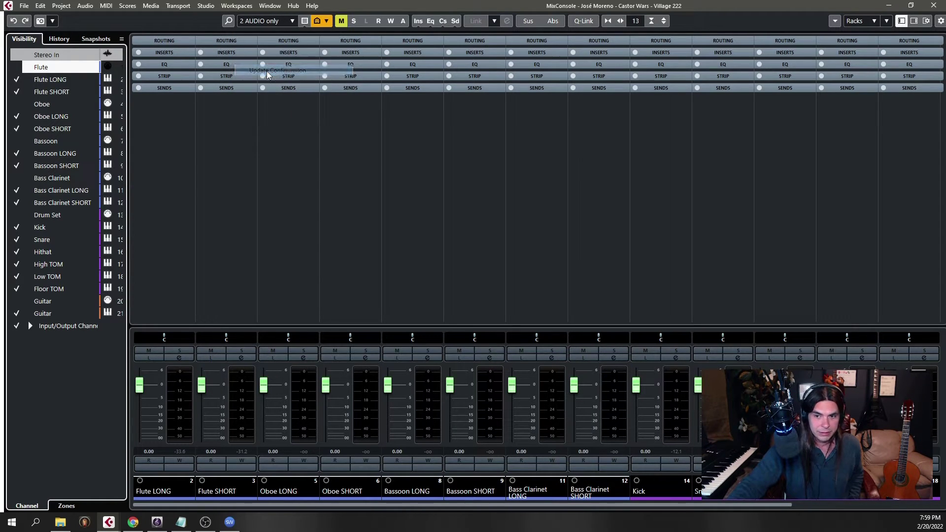
left_click(255, 190)
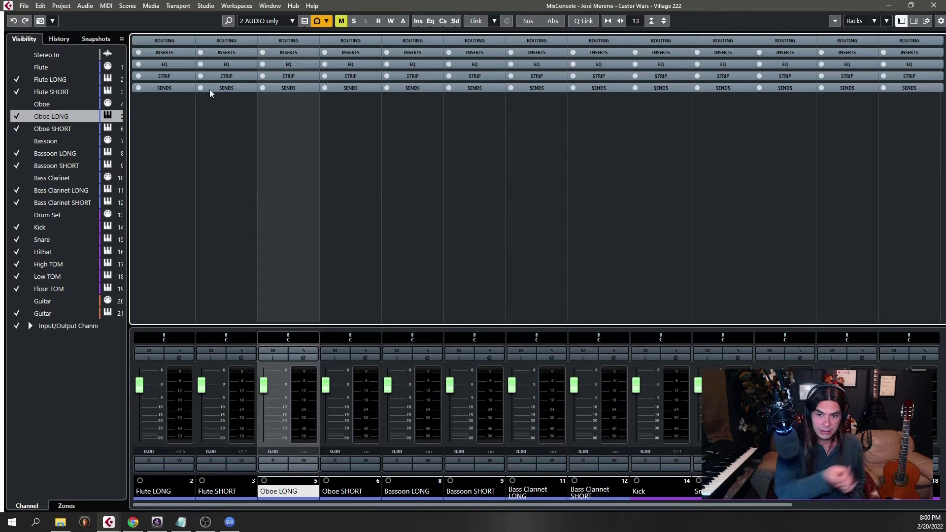
Step: Check the updated AUDIO only mixer configuration by switching to All tracks and back again
left_click(269, 20)
left_click(266, 33)
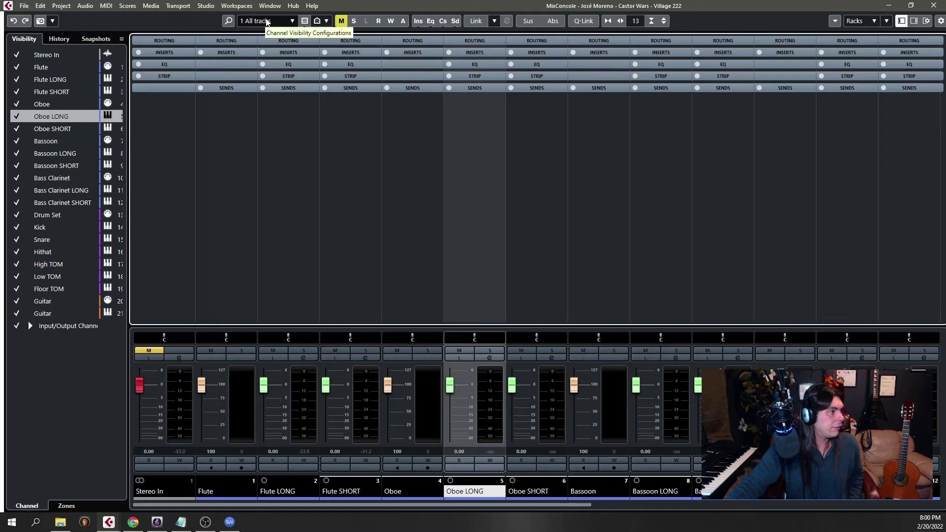
left_click(267, 22)
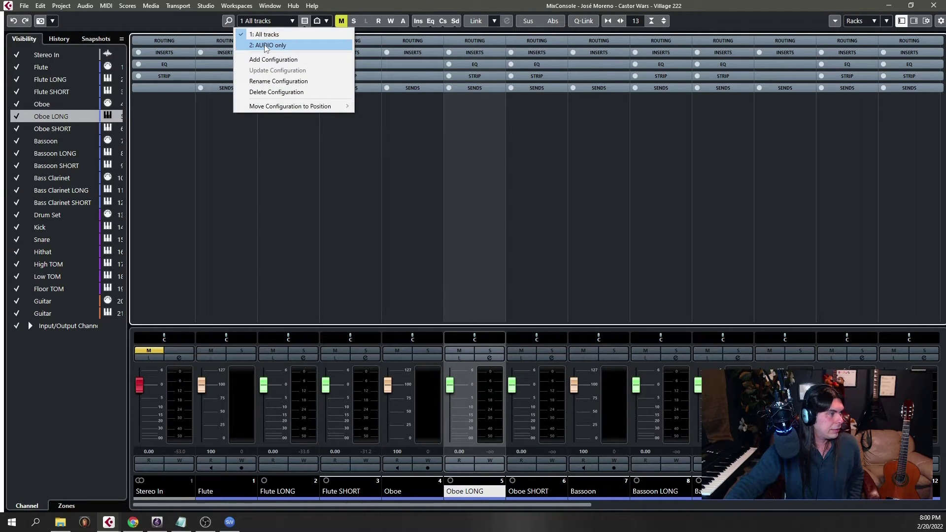
left_click(266, 45)
left_click(213, 268)
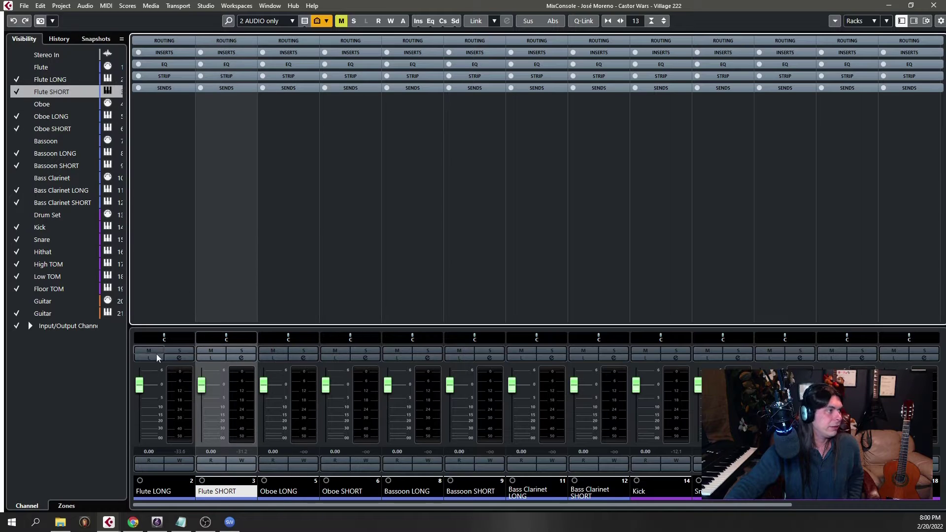
left_click(69, 58)
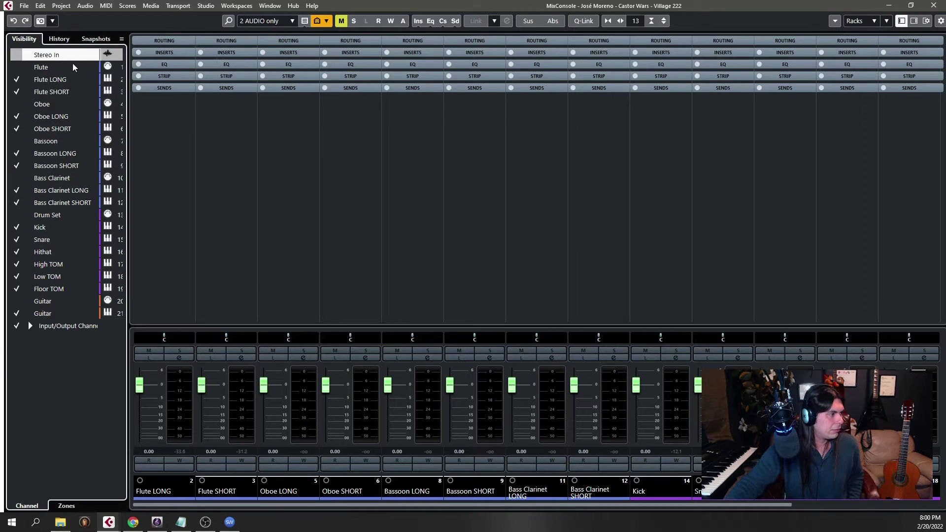
left_click(182, 277)
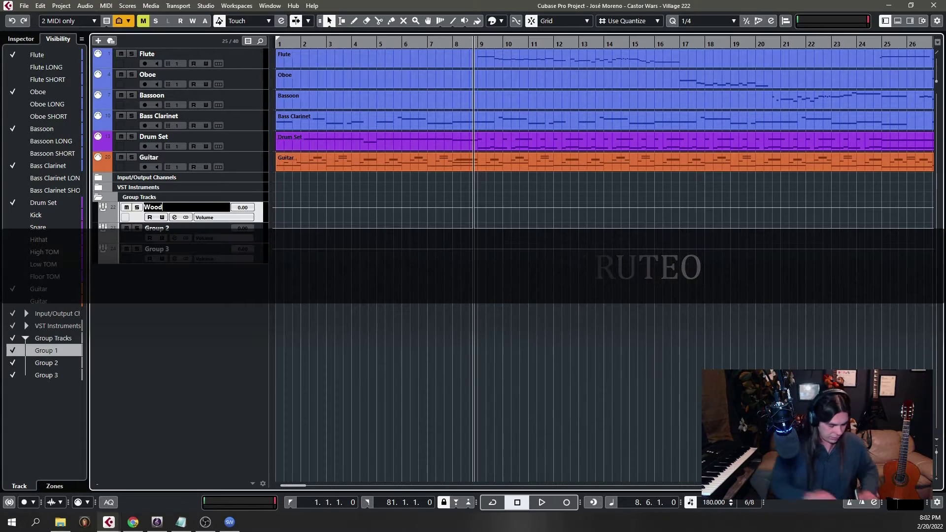
Step: Name the three group tracks Woodwinds, Drums and Guitar
key("Return")
double_click(175, 234)
type("Drums")
key("Return")
double_click(162, 249)
type("Guitar")
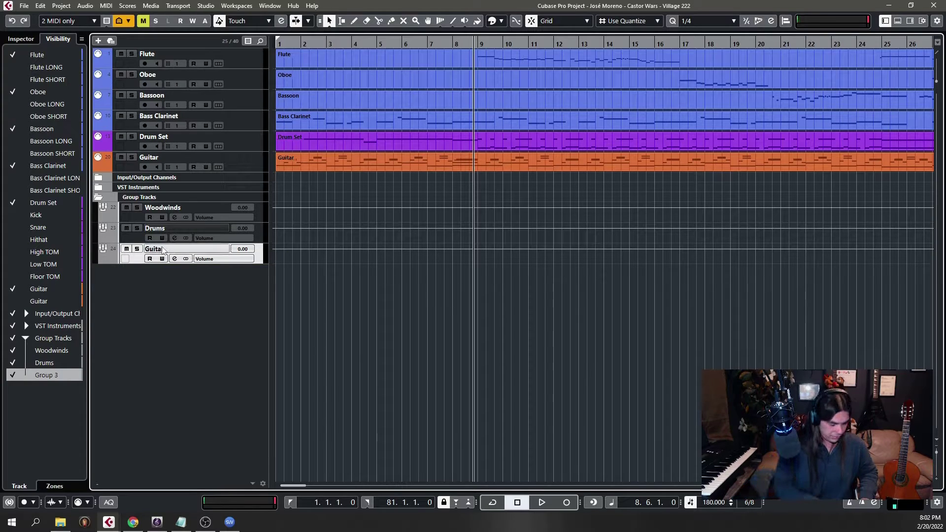
key("Return")
Step: Colour the Woodwinds group track blue, the Drums group purple and the Guitar group orange, matching their MIDI tracks
left_click(225, 211)
left_click(501, 20)
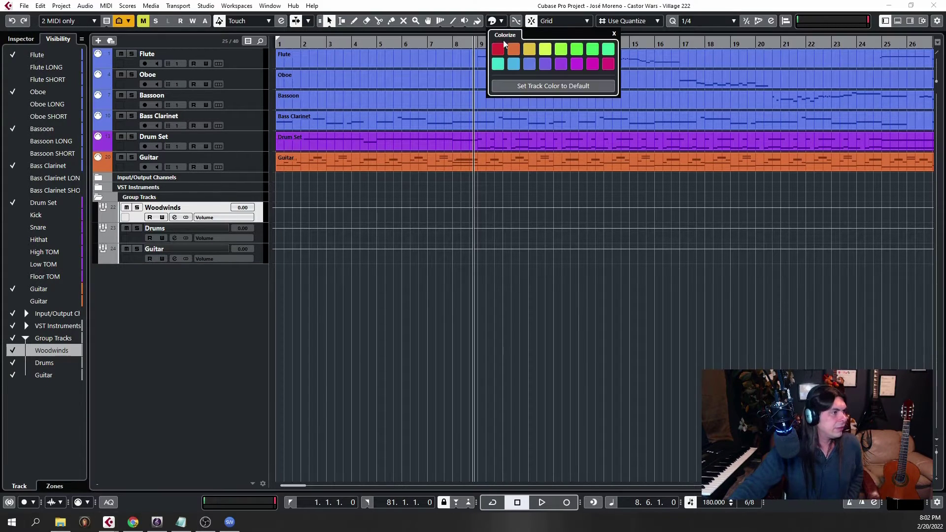
left_click(527, 66)
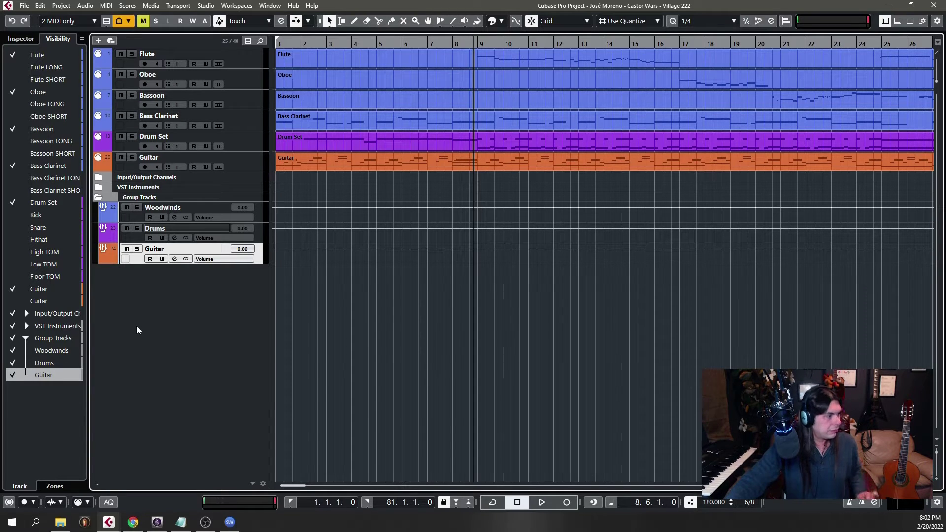
Step: In the mixer, show the routing rack and route all eight woodwind channels, Flute LONG through Bass Clarinet SHORT, together to the Woodwinds group
key("F3")
left_click(166, 285)
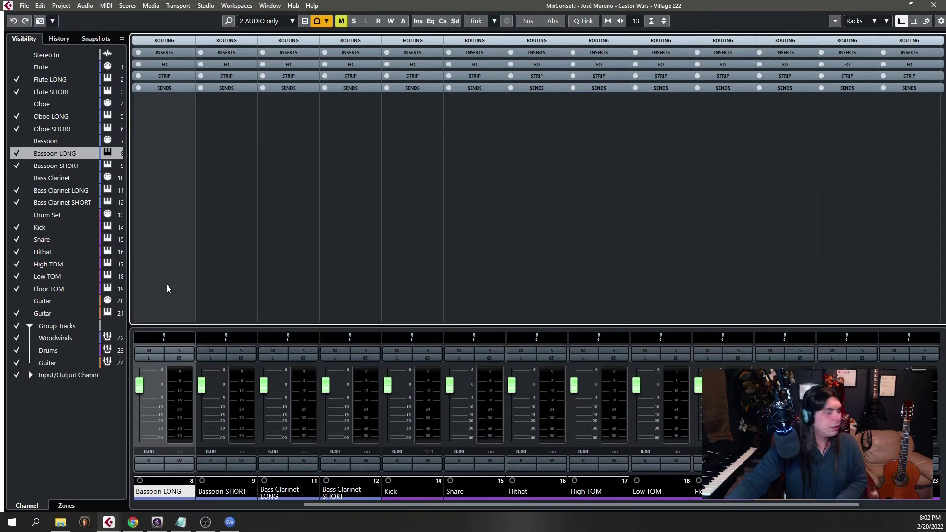
key("Home")
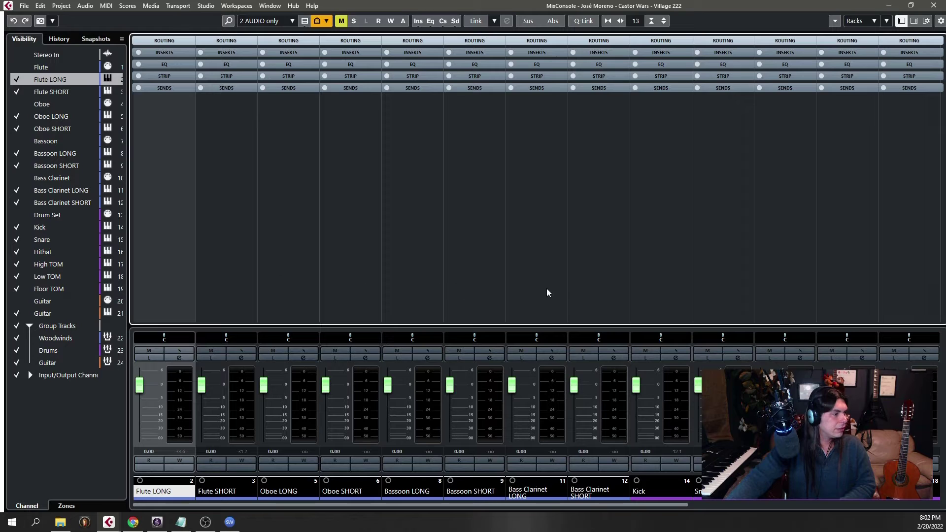
left_click(580, 281, "shift")
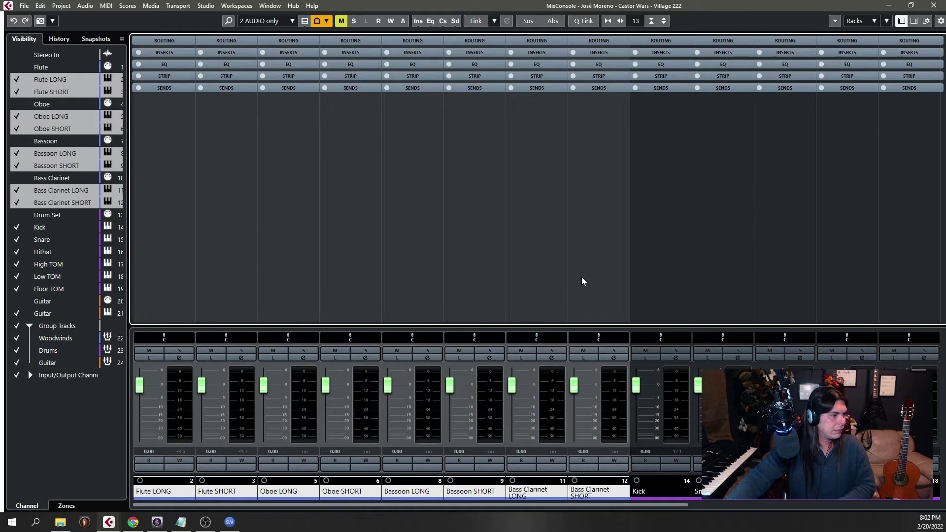
left_click(172, 43)
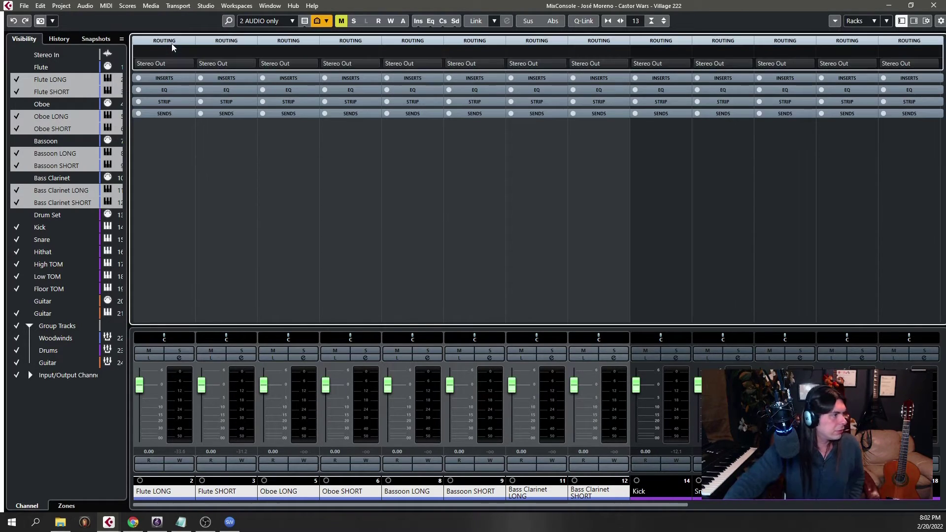
left_click(186, 65)
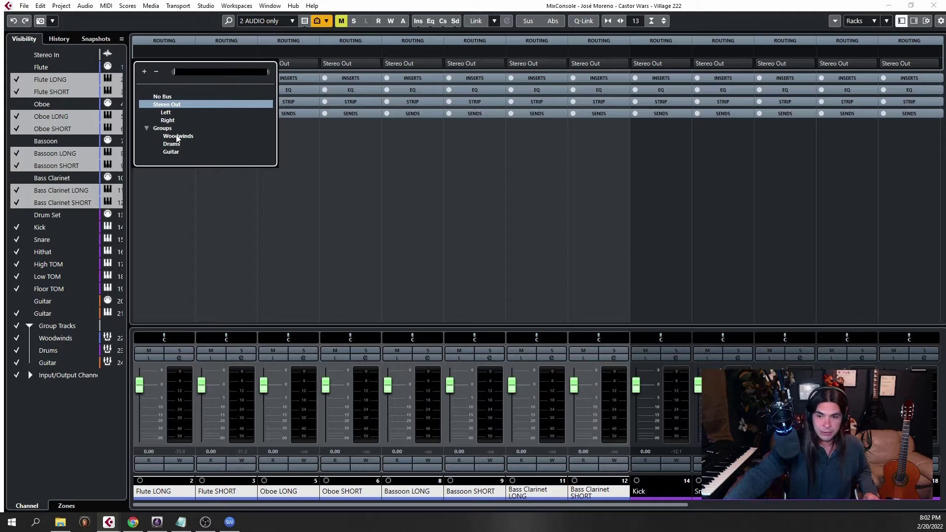
key("alt+shift")
key("alt+shift")
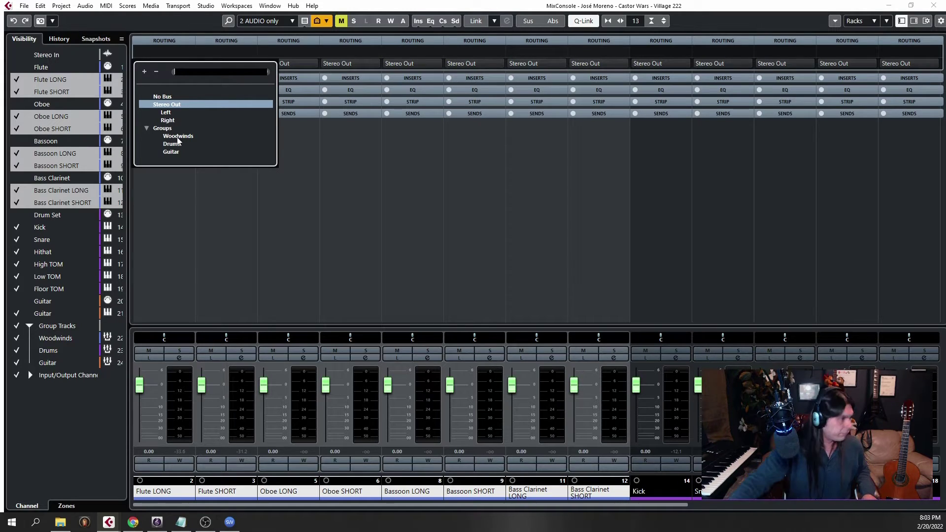
left_click(178, 136, "alt+shift")
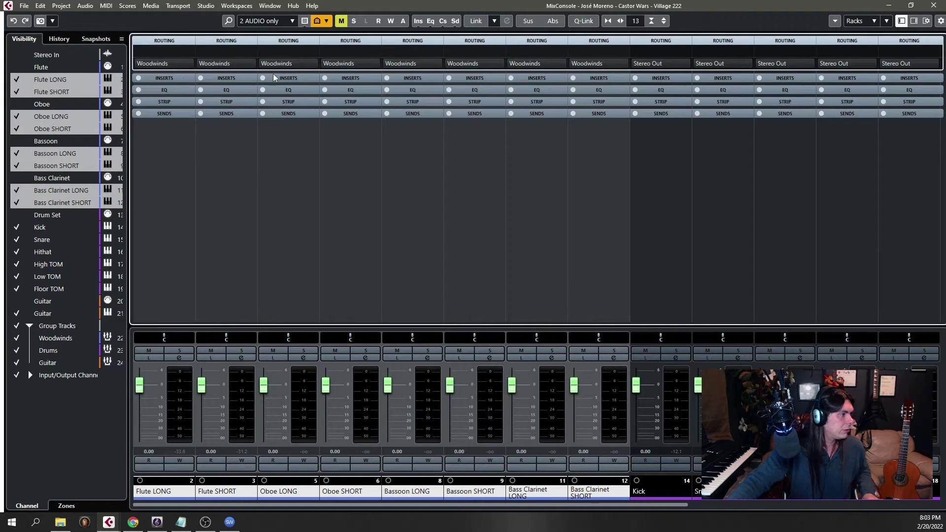
Step: Check the output routing of individual woodwind channels, including Flute LONG and Flute SHORT
left_click(581, 165)
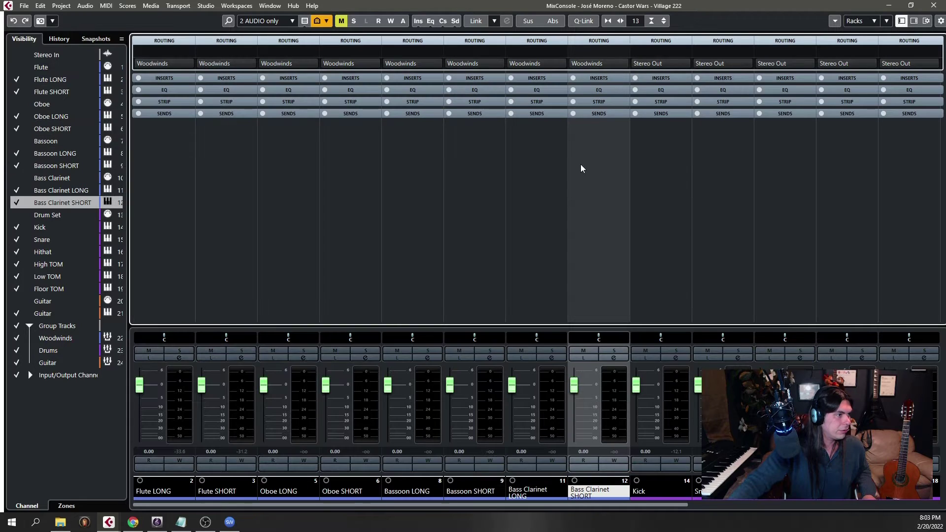
left_click(422, 152)
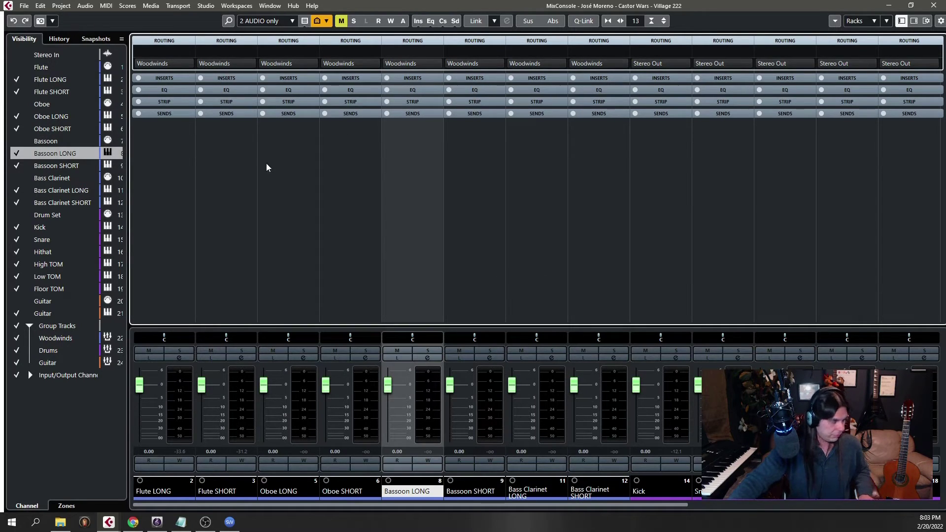
left_click(169, 214)
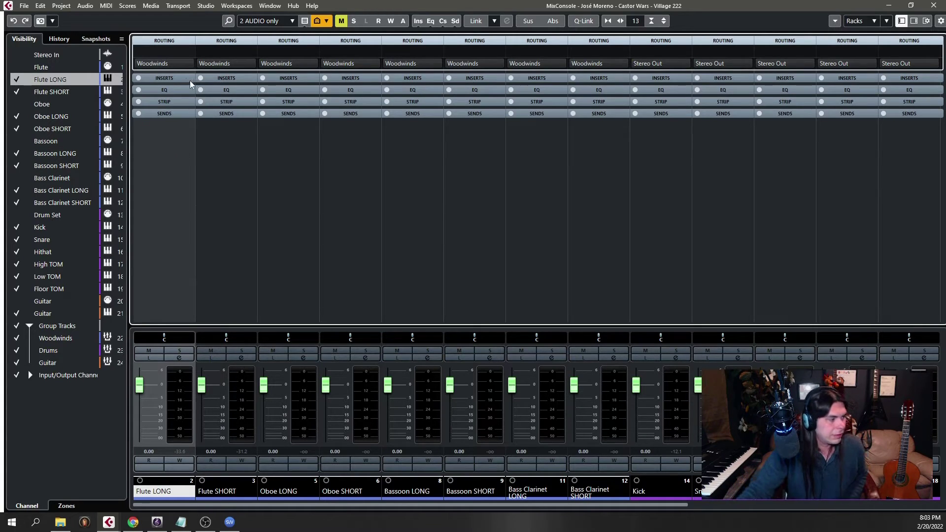
left_click(187, 65)
left_click(238, 226)
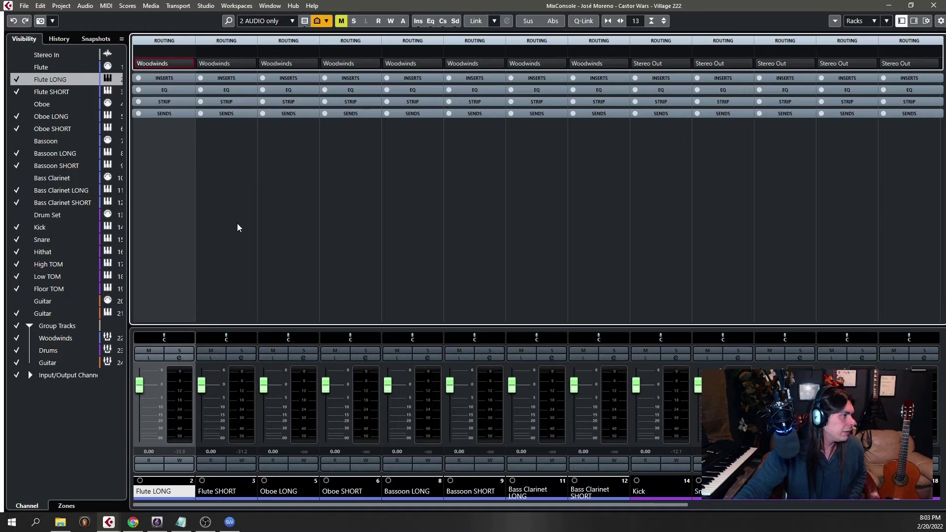
left_click(237, 226)
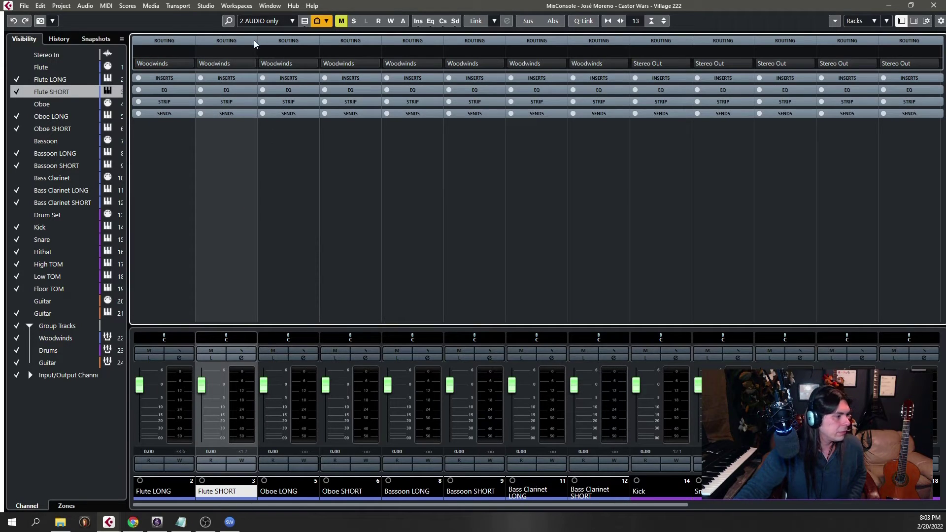
left_click(241, 64)
left_click(214, 252)
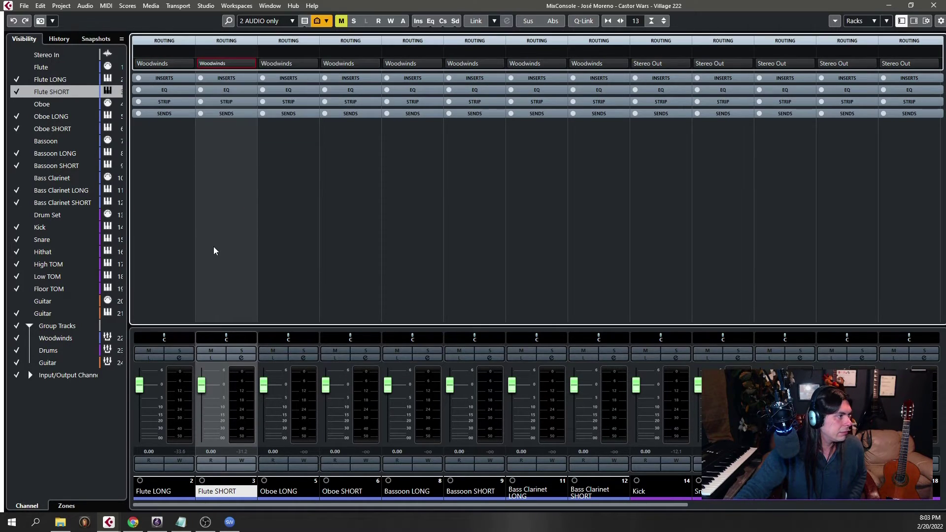
Step: Route the six drum channels, Kick through Floor TOM, together to the Drums group
left_click(664, 199)
key("Right")
key("Right")
key("Right")
key("Right")
key("Right")
key("Right")
key("Right")
key("Right")
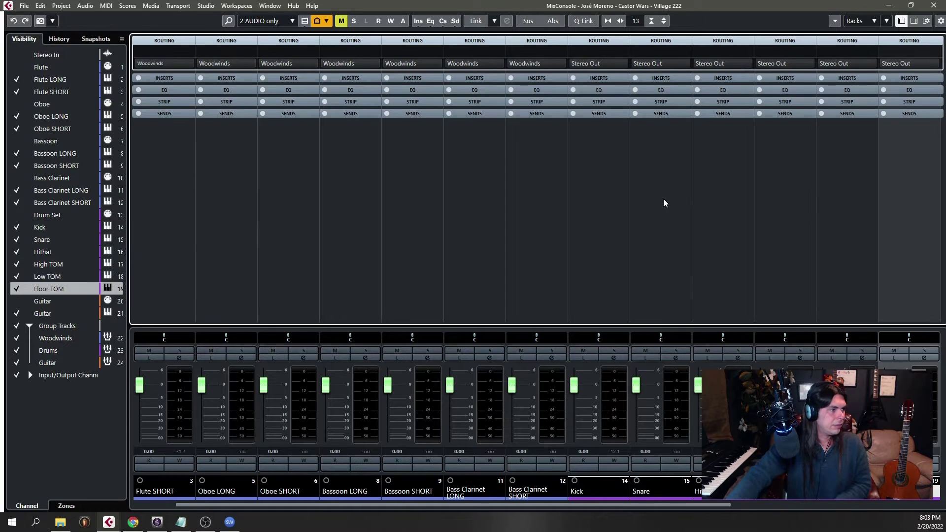
left_click(422, 276)
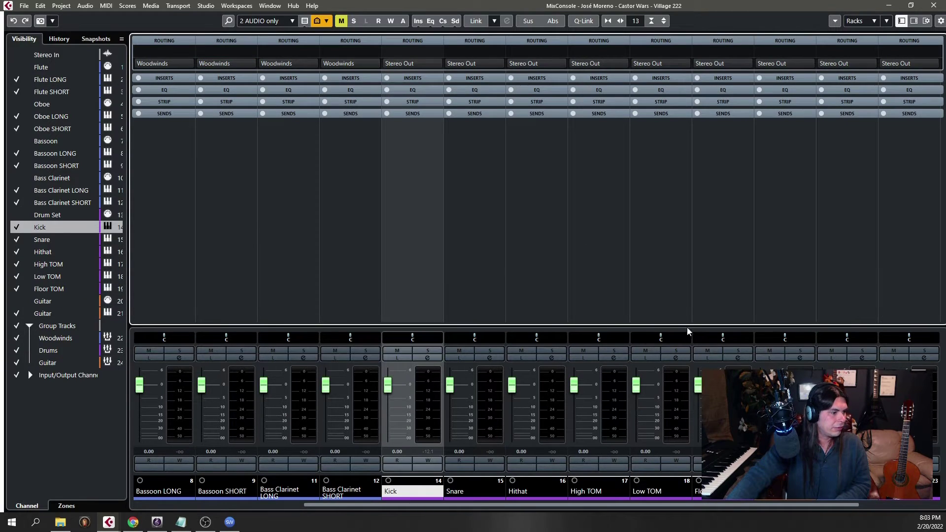
left_click(714, 365, "shift")
left_click(424, 63)
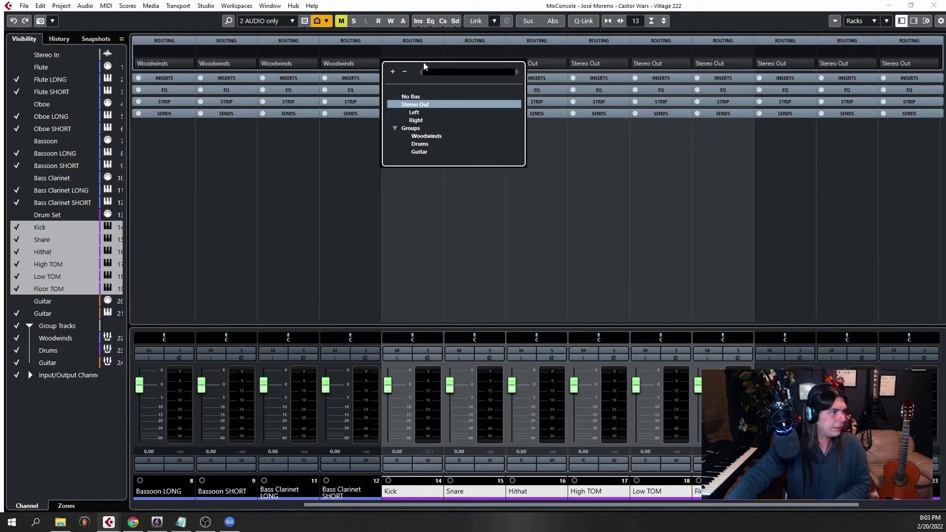
left_click(420, 144)
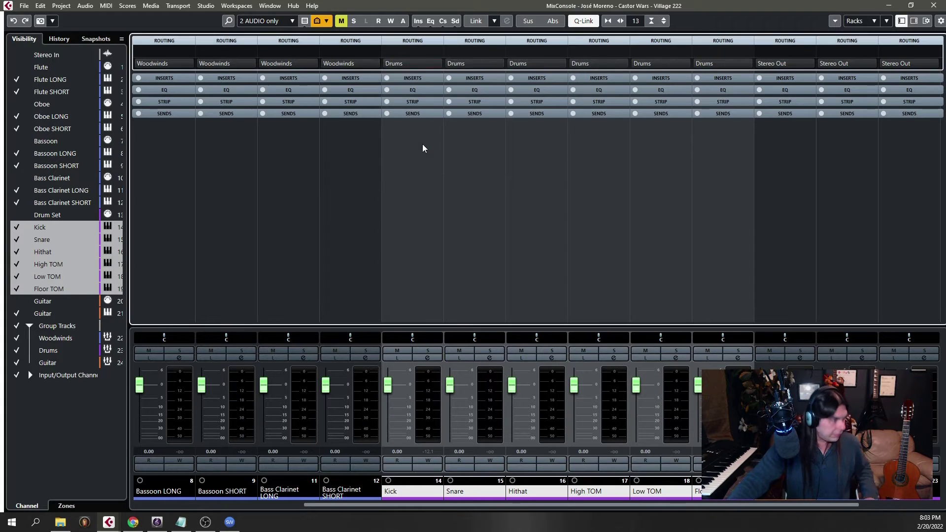
Step: Open the output routing choices for the Guitar instrument channel
left_click(654, 229)
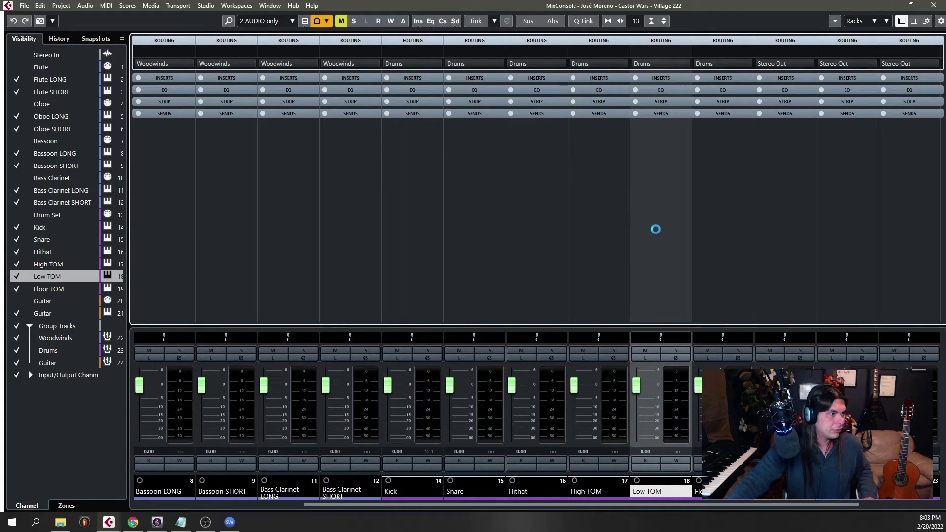
left_click(794, 65)
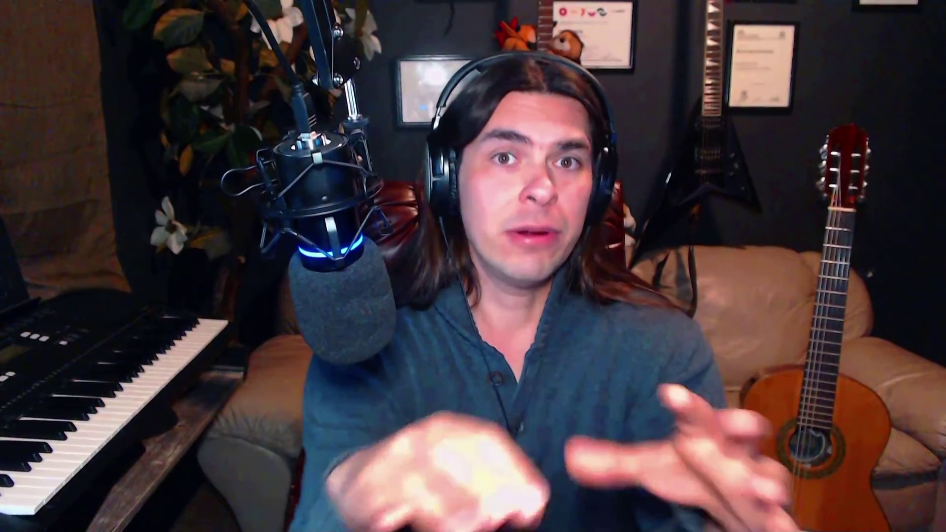